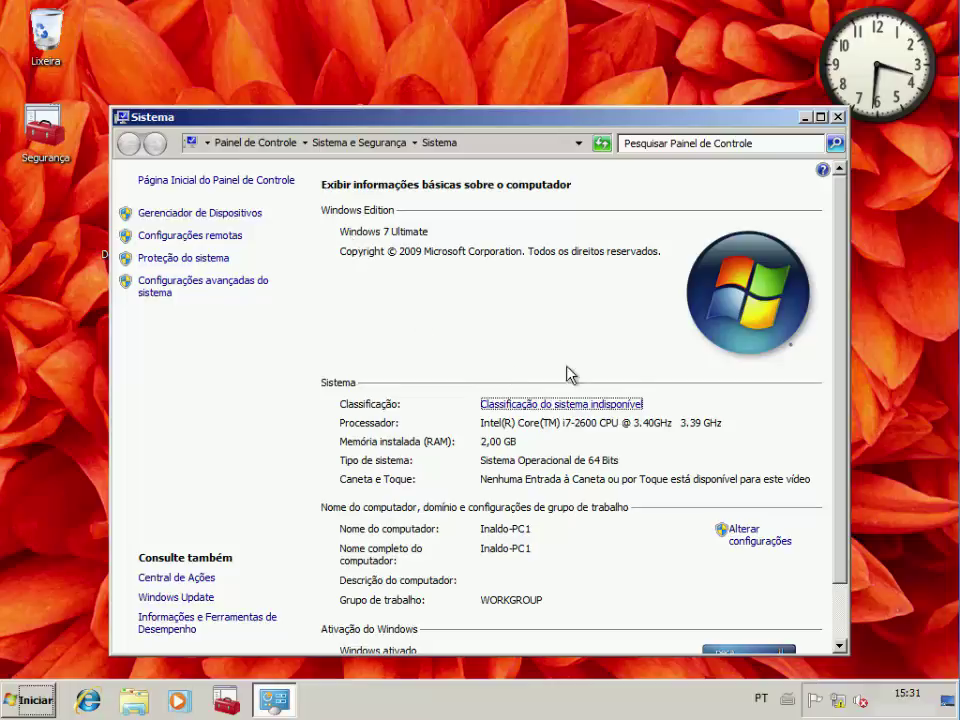
# Scroll the System page down to the Windows activation section showing Windows 7 Ultimate is activated
pyautogui.moveTo(838, 268); pyautogui.dragTo(848, 342)
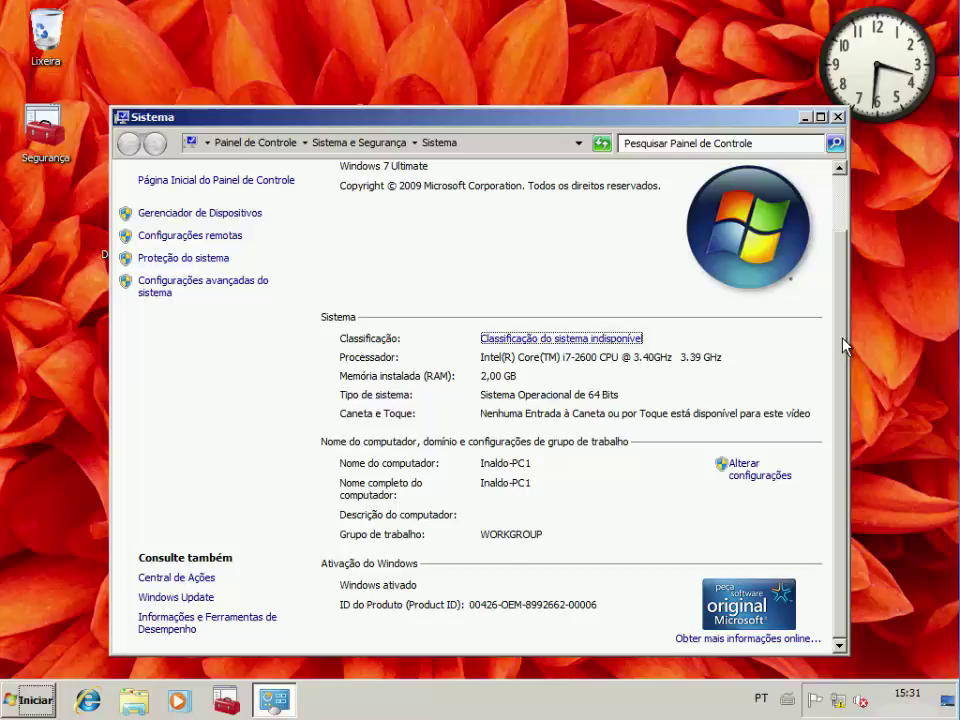
# Close System, then open Contrato from the desktop's Docs Importantes folder in WordPad and close it
pyautogui.click(838, 118)
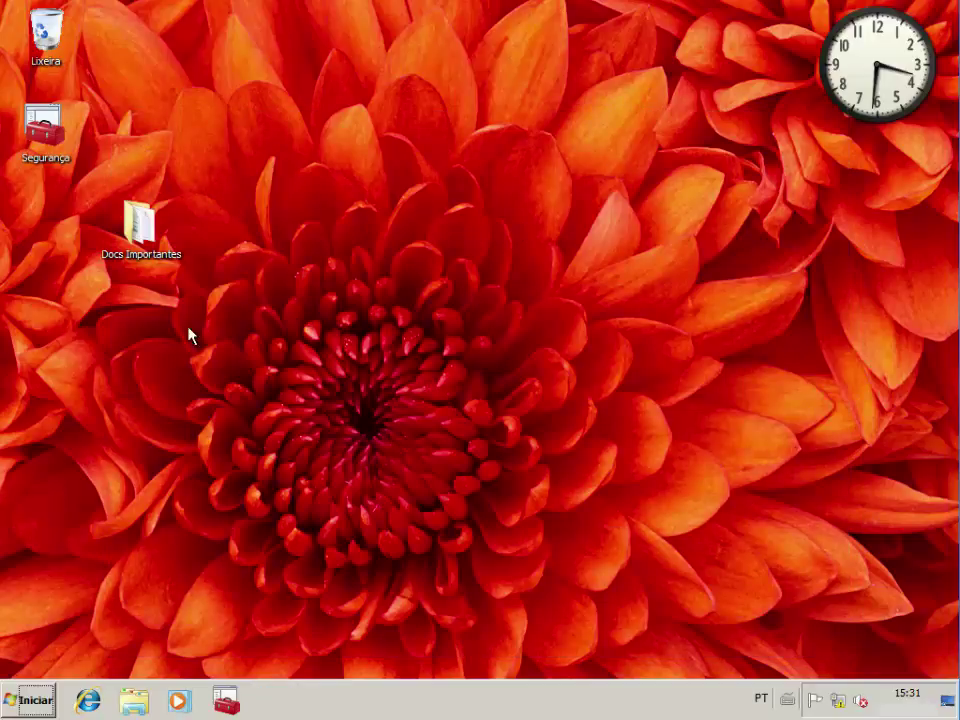
pyautogui.doubleClick(143, 240)
pyautogui.click(331, 193)
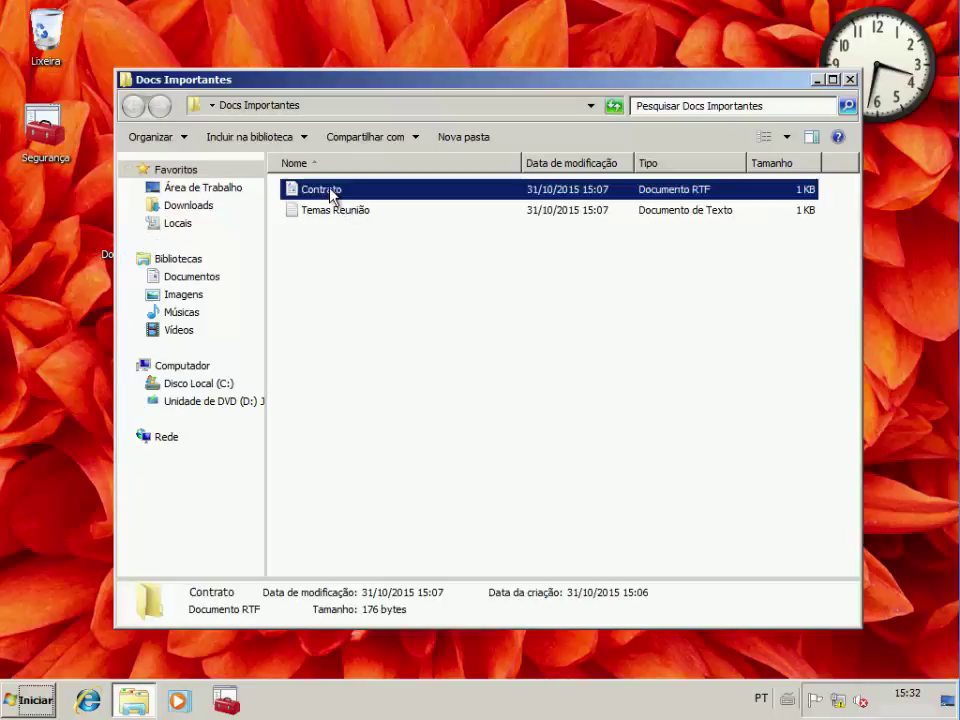
pyautogui.doubleClick(331, 193)
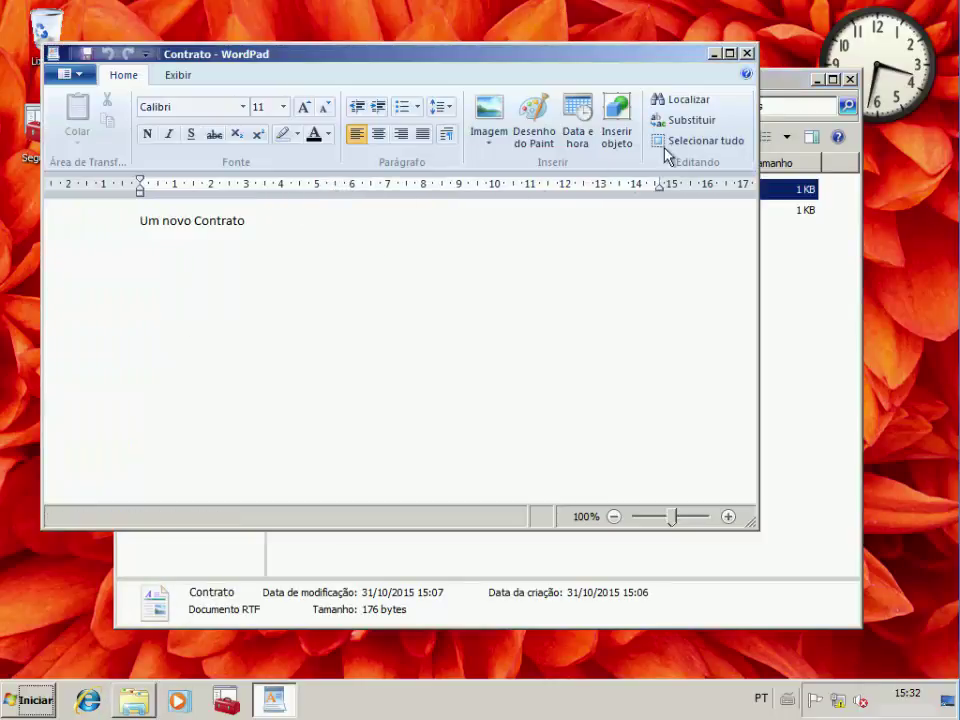
pyautogui.click(747, 57)
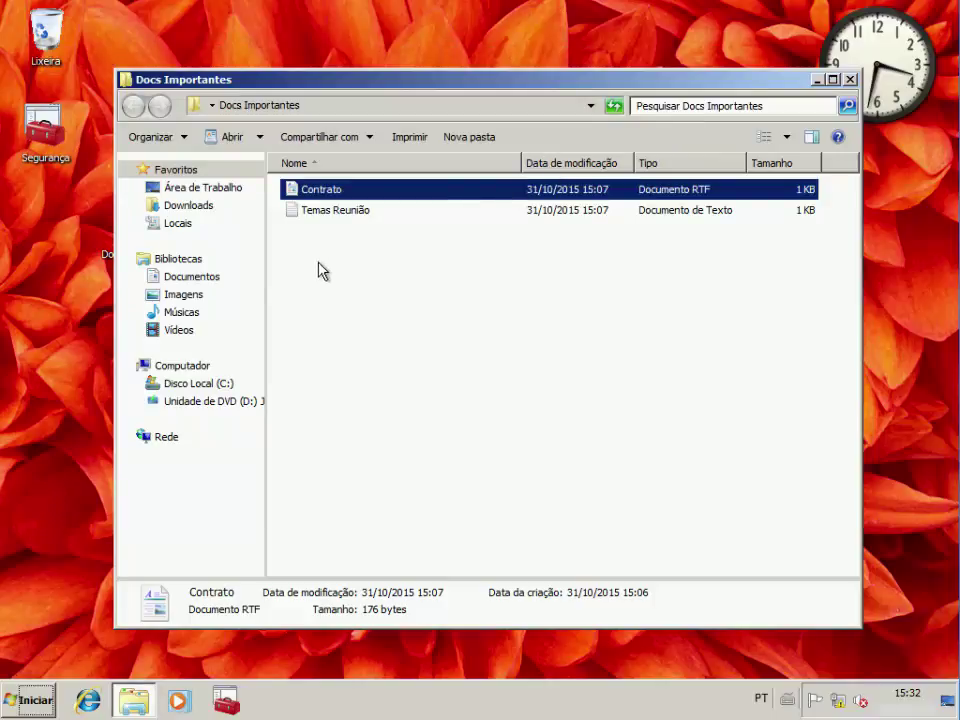
# Create a new folder named Janeiro in the empty Documentos library
pyautogui.click(205, 281)
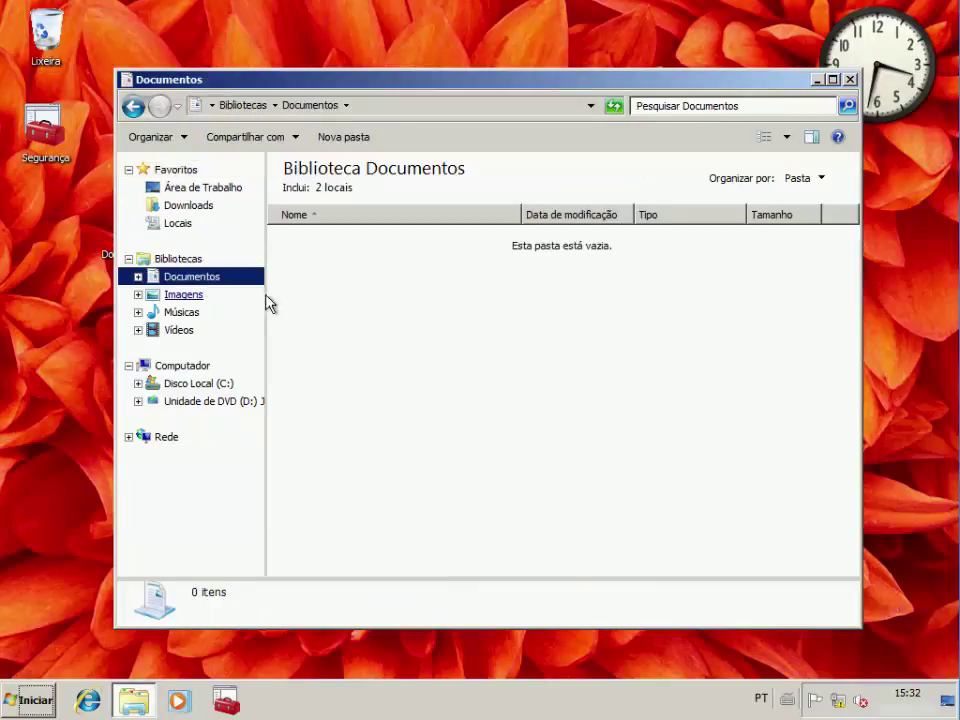
pyautogui.rightClick(326, 299)
pyautogui.moveTo(432, 468)
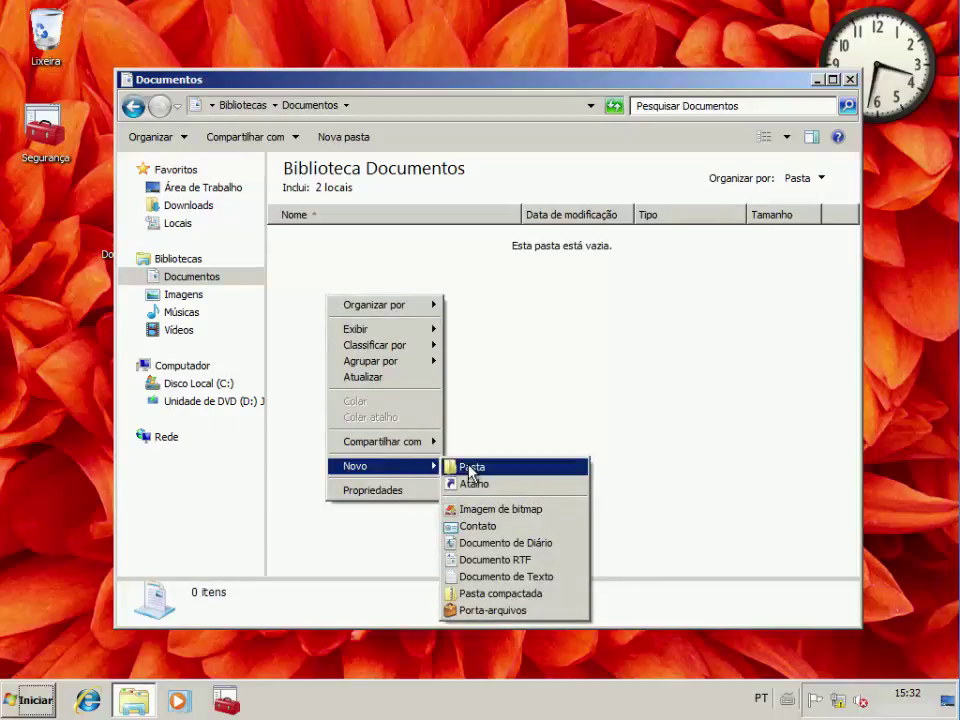
pyautogui.click(470, 468)
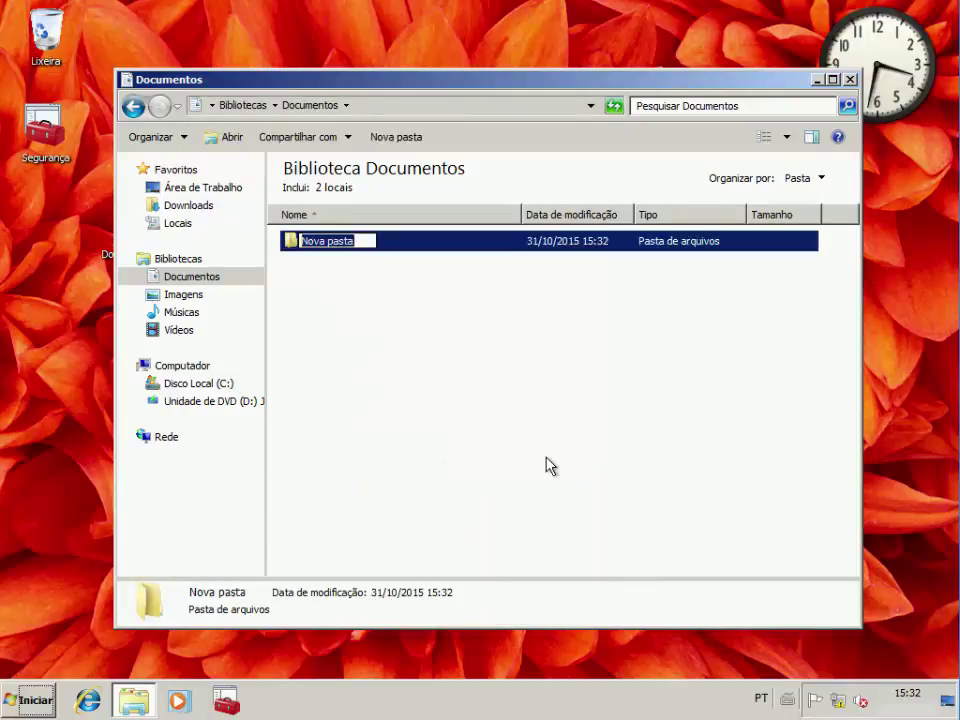
pyautogui.write('Janei')
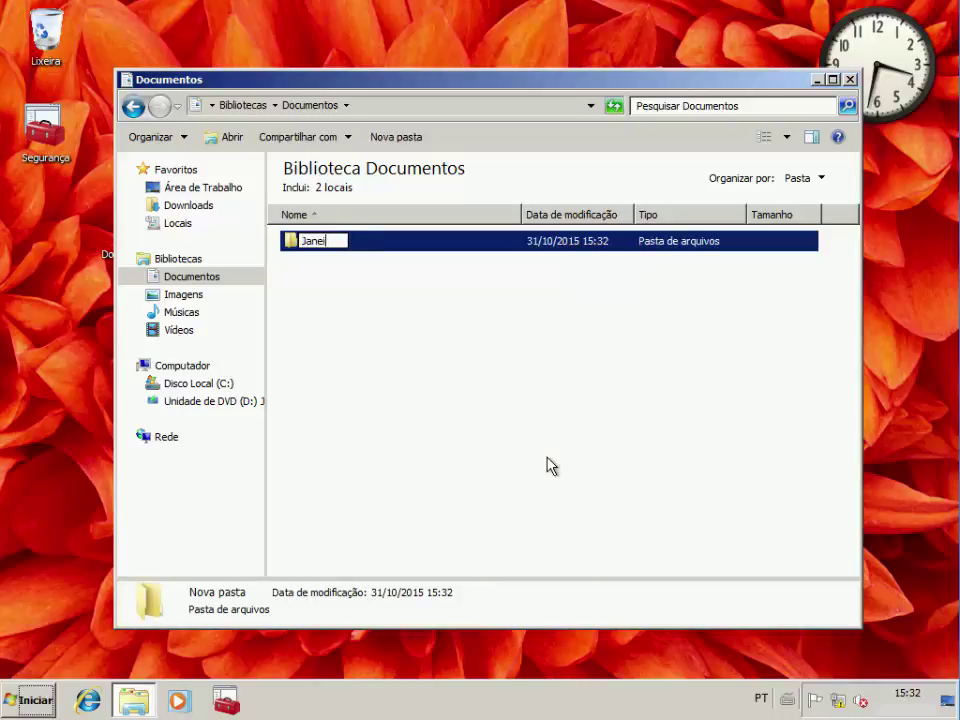
pyautogui.write('ro')
pyautogui.click(550, 465)
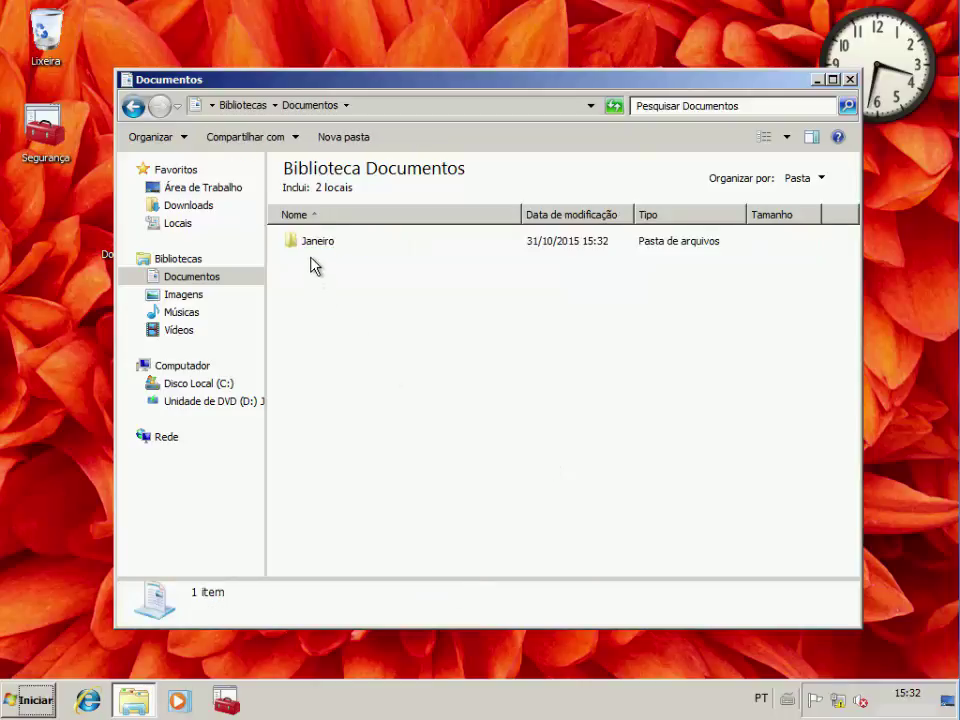
# Inside the Janeiro folder, create a new bitmap image named teste
pyautogui.doubleClick(316, 250)
pyautogui.rightClick(372, 312)
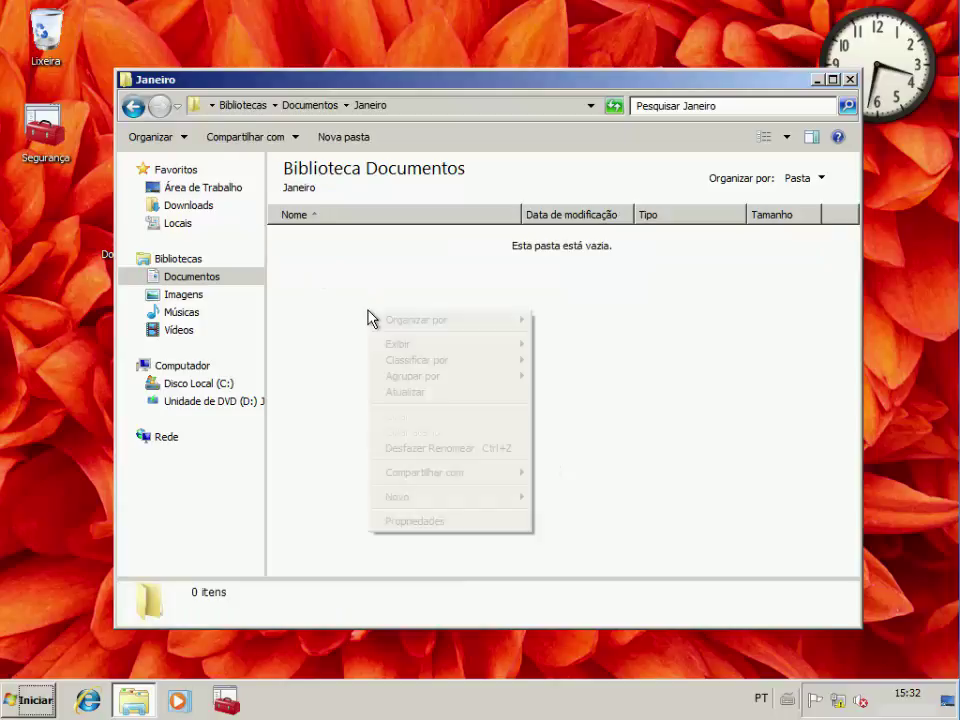
pyautogui.moveTo(480, 497)
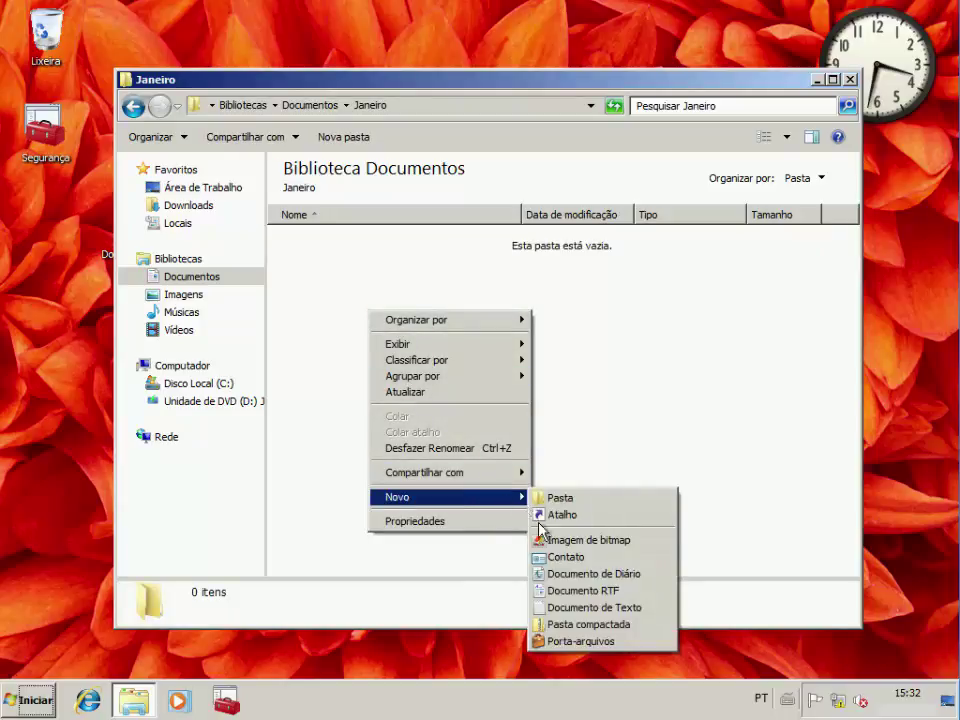
pyautogui.click(553, 541)
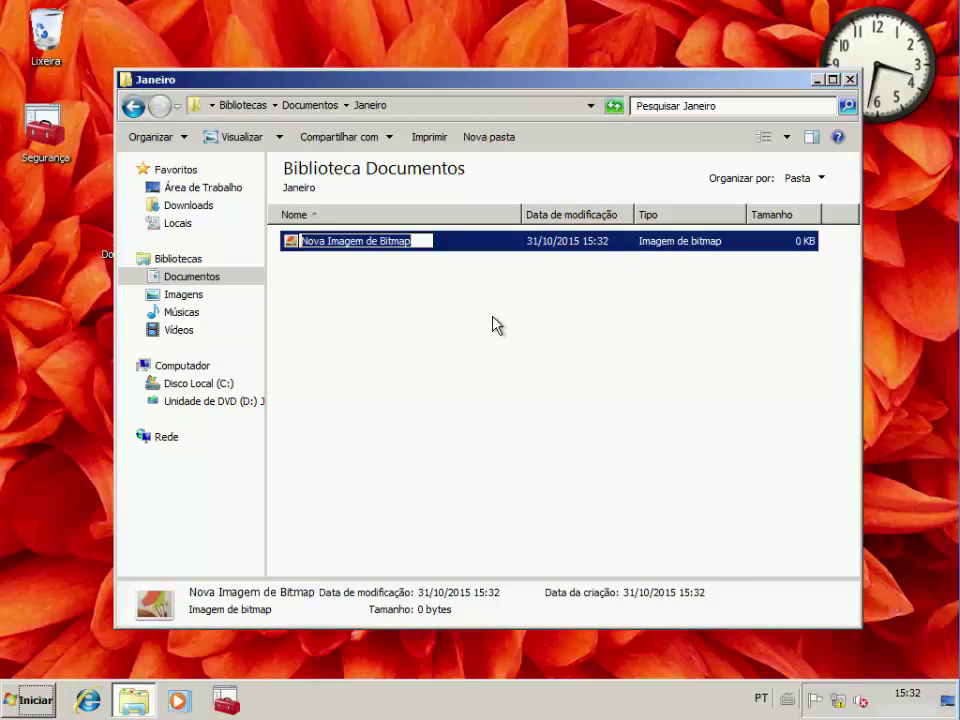
pyautogui.write('teste')
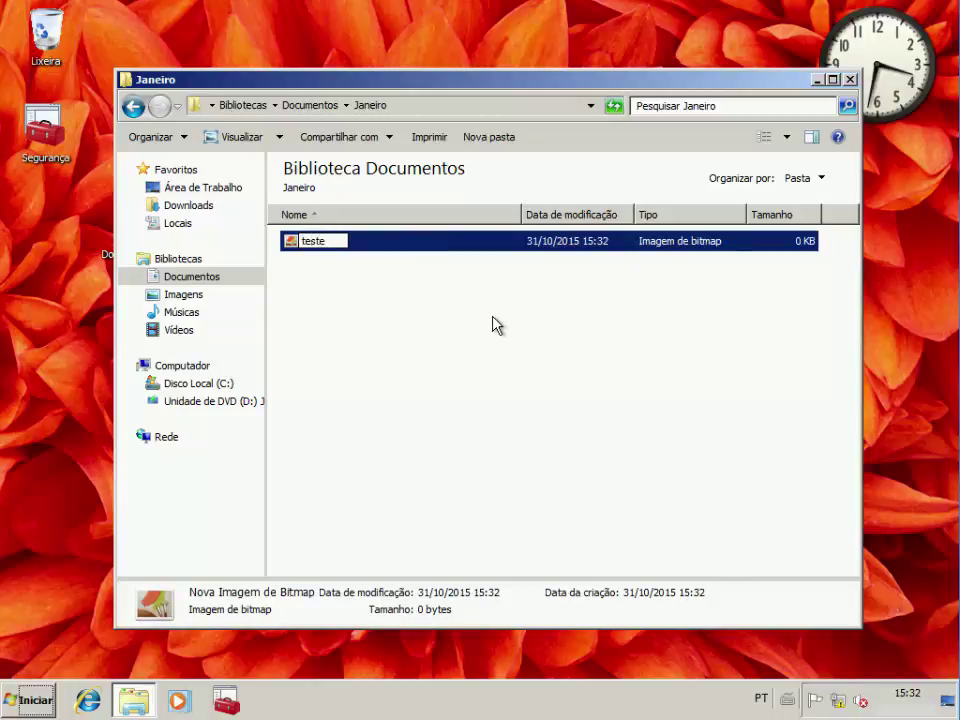
pyautogui.press('Return')
# View teste in Photo Viewer to confirm it is empty, then bring up its context menu
pyautogui.click(478, 304)
pyautogui.click(316, 246)
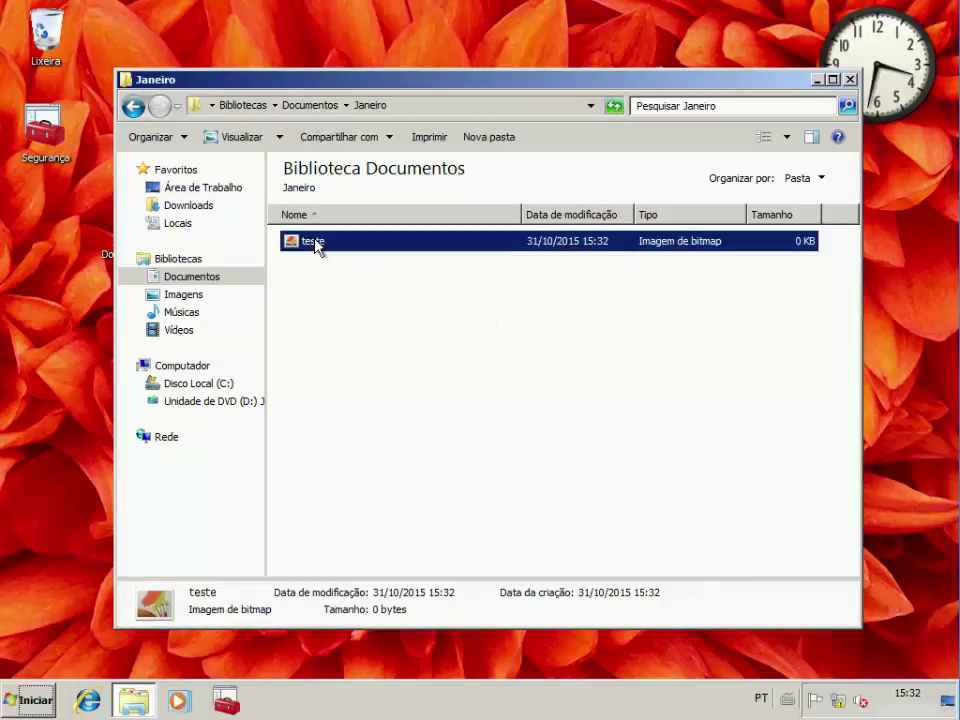
pyautogui.doubleClick(316, 246)
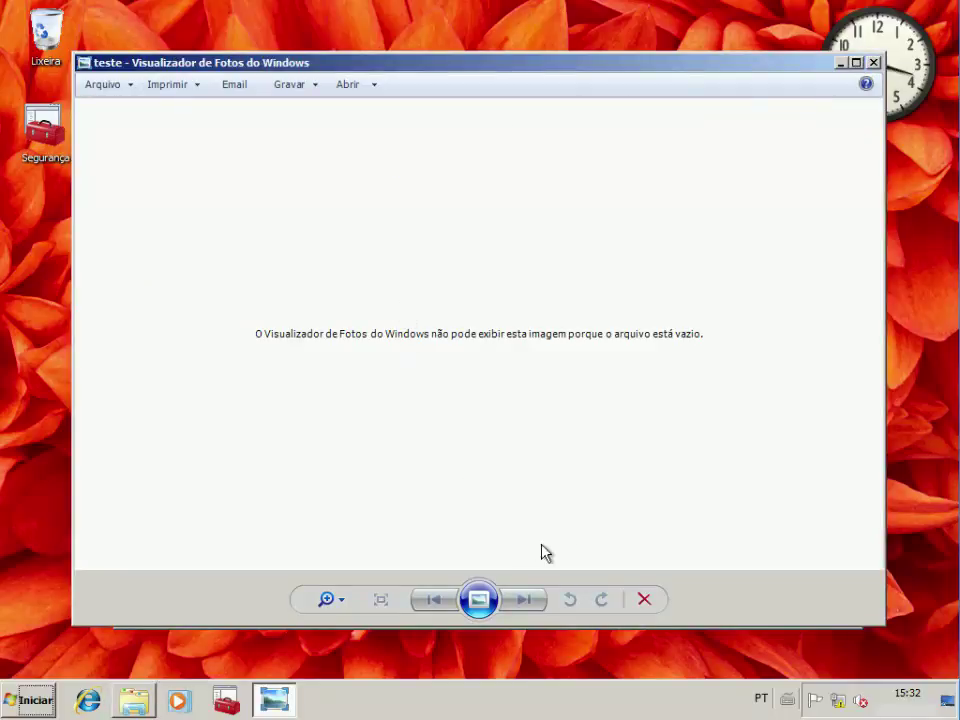
pyautogui.click(873, 63)
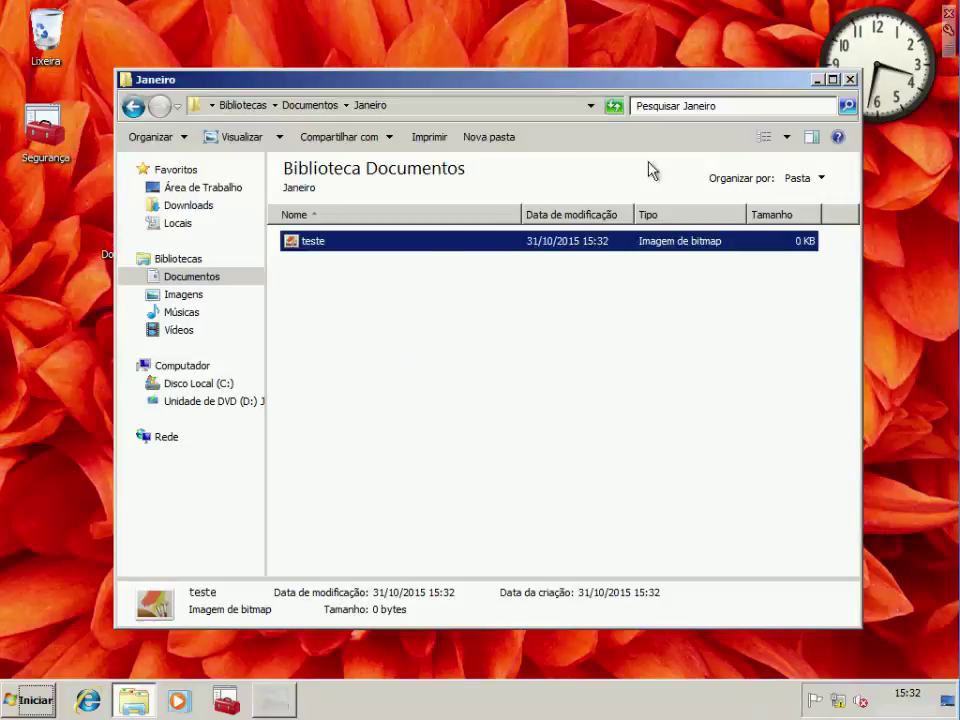
pyautogui.rightClick(328, 245)
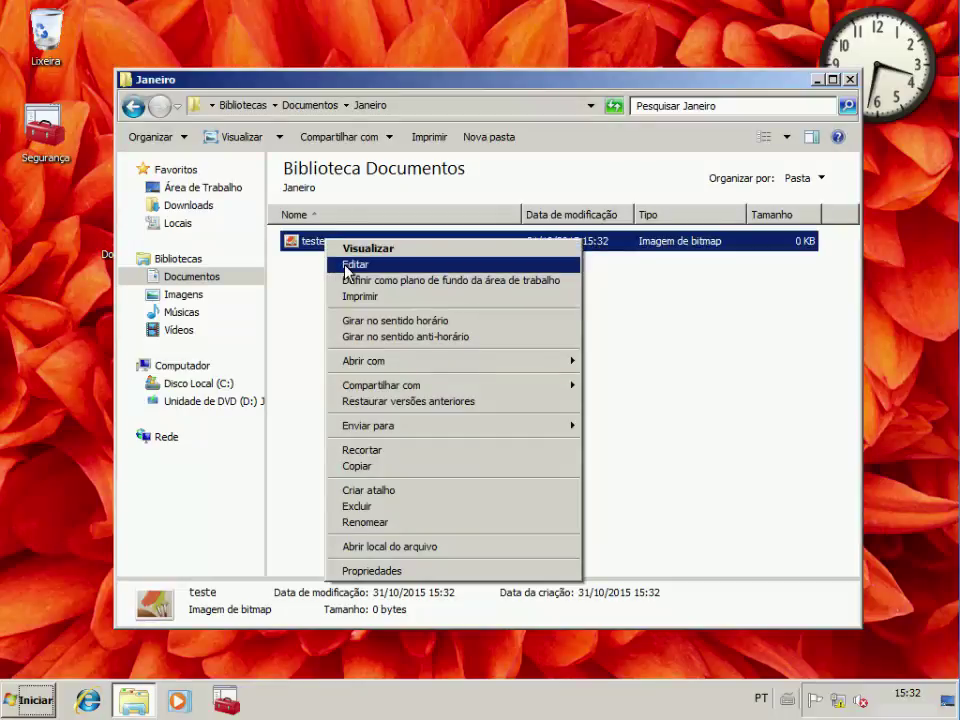
# Open teste in Paint and draw two crossing black curves with an ellipse over them
pyautogui.click(345, 264)
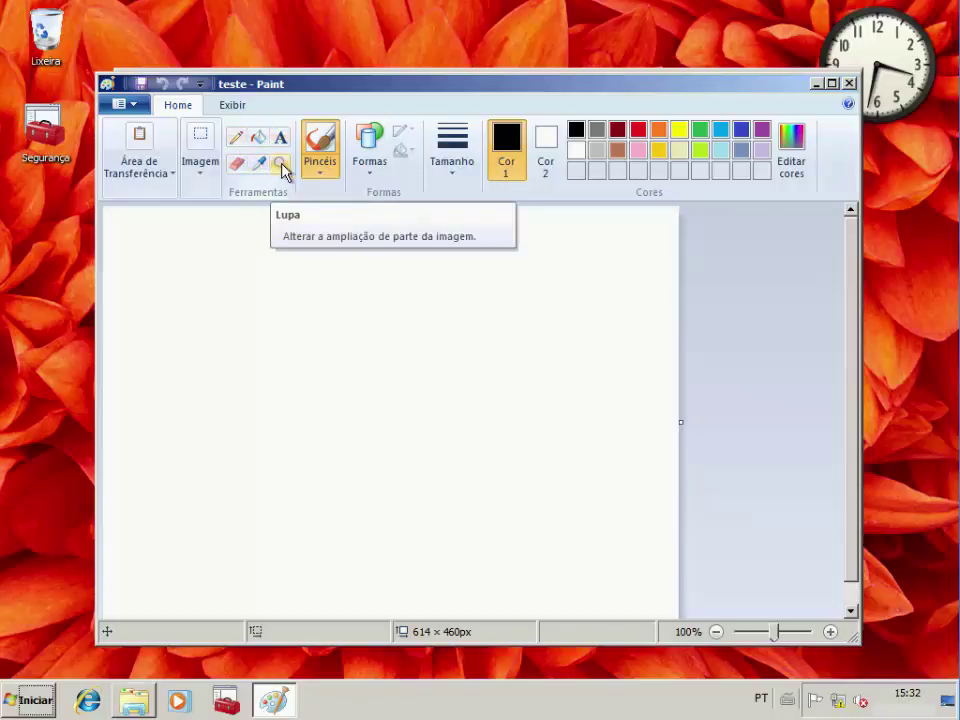
pyautogui.moveTo(188, 272)
pyautogui.mouseDown()
pyautogui.moveTo(292, 371)
pyautogui.moveTo(395, 419)
pyautogui.mouseUp()
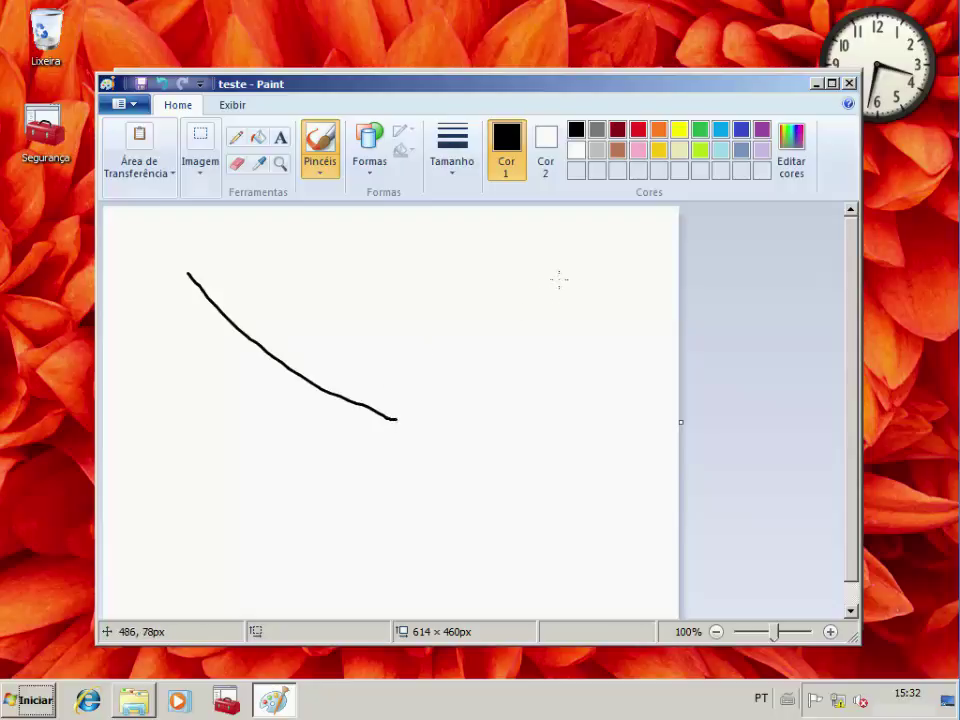
pyautogui.moveTo(575, 274)
pyautogui.mouseDown()
pyautogui.moveTo(438, 413)
pyautogui.moveTo(238, 516)
pyautogui.mouseUp()
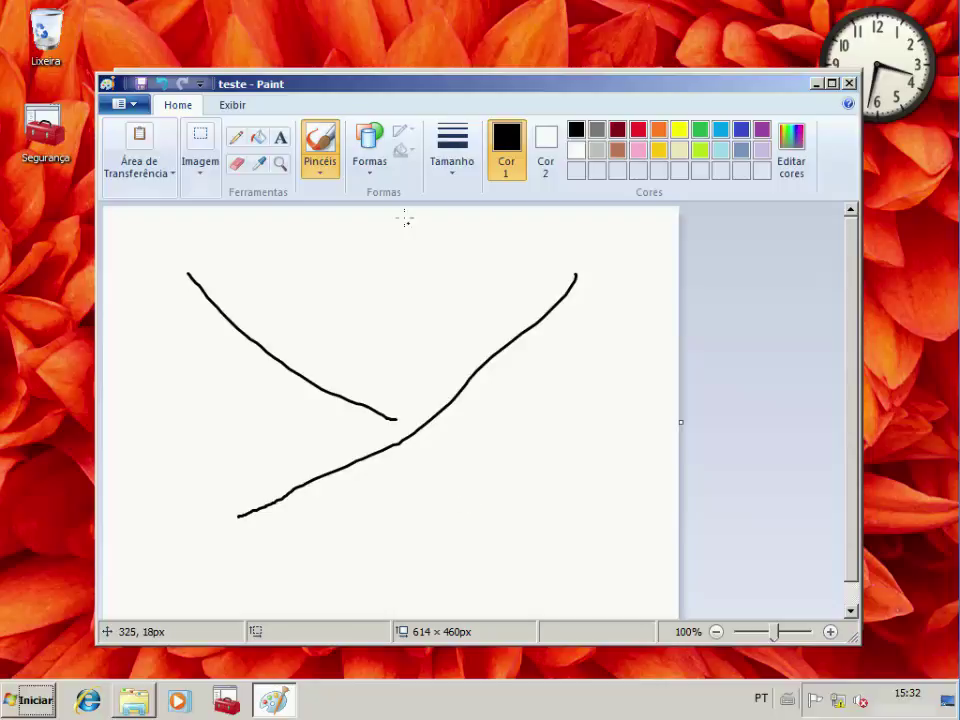
pyautogui.click(369, 146)
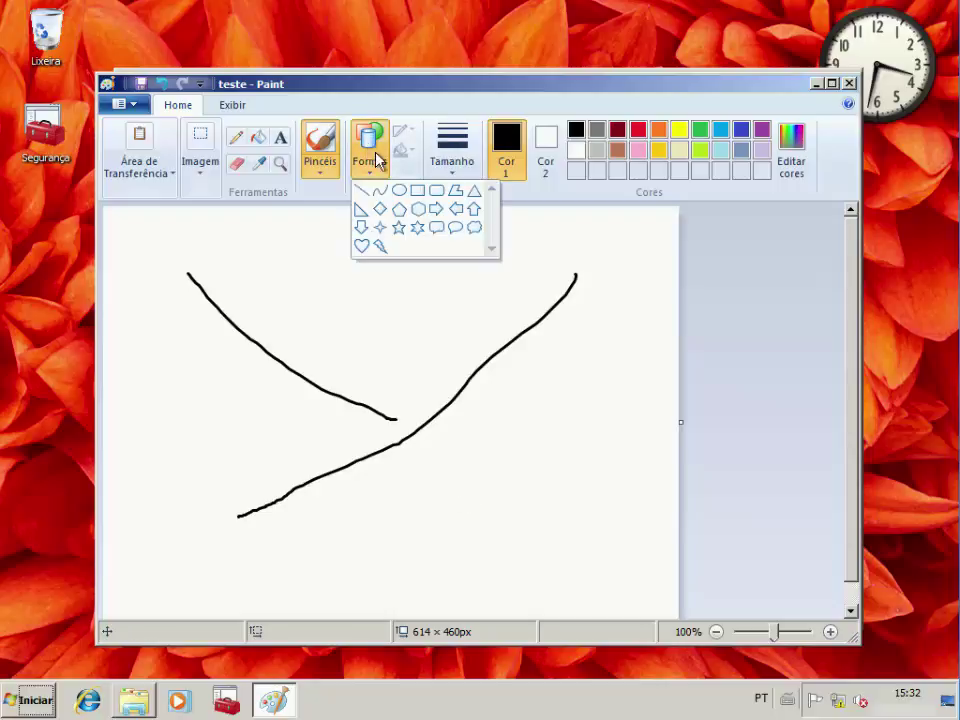
pyautogui.click(399, 190)
pyautogui.moveTo(266, 300); pyautogui.dragTo(469, 457)
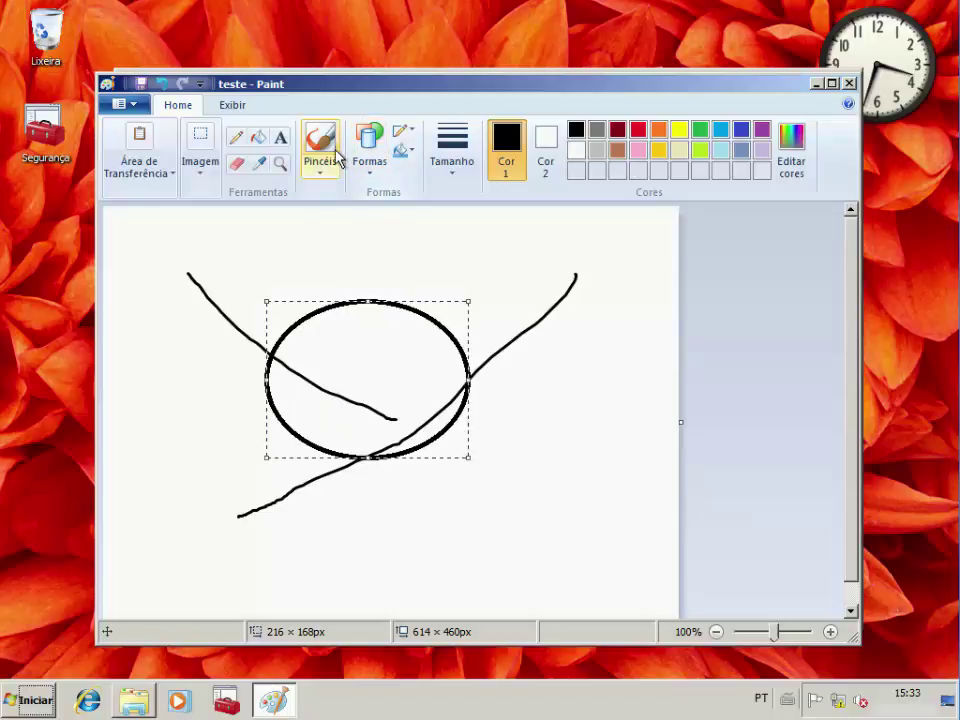
# Fill the upper part of the ellipse black and save teste.bmp on closing
pyautogui.click(258, 137)
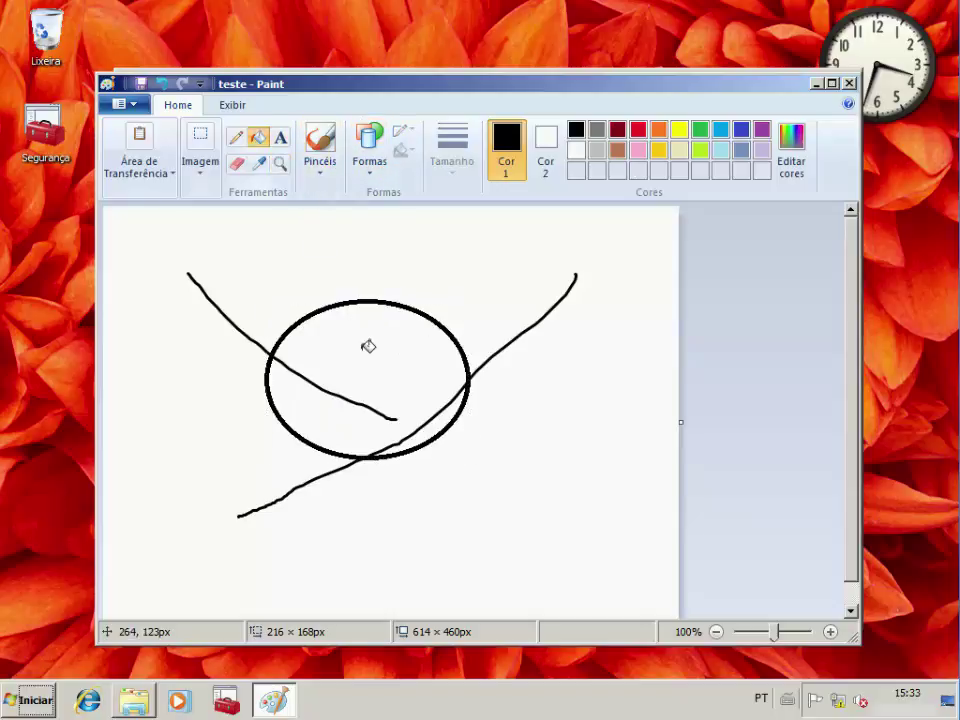
pyautogui.click(368, 346)
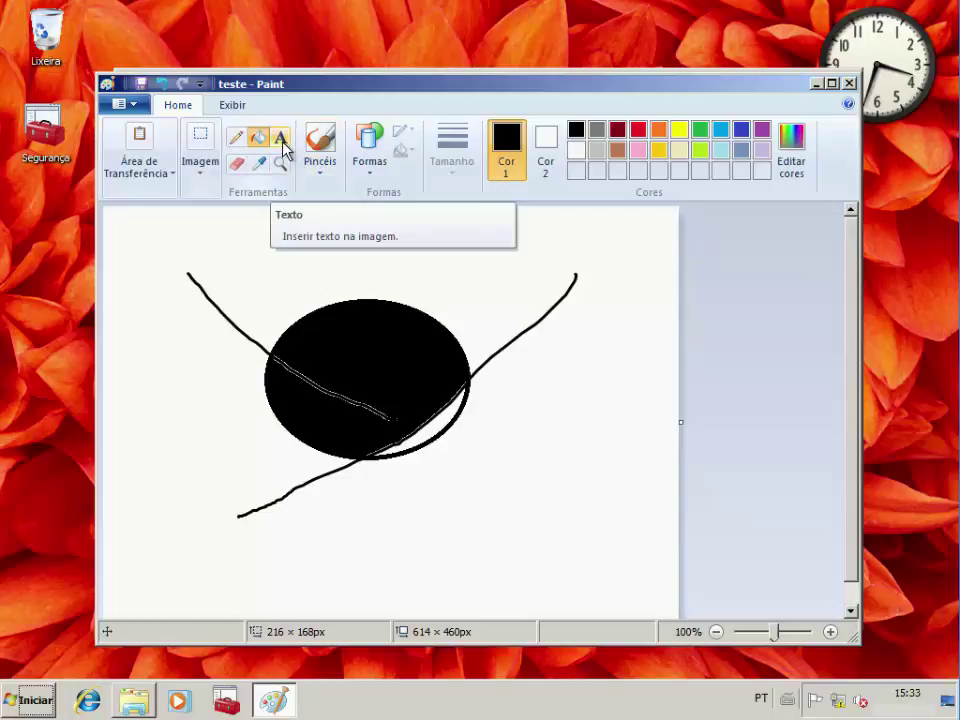
pyautogui.click(848, 84)
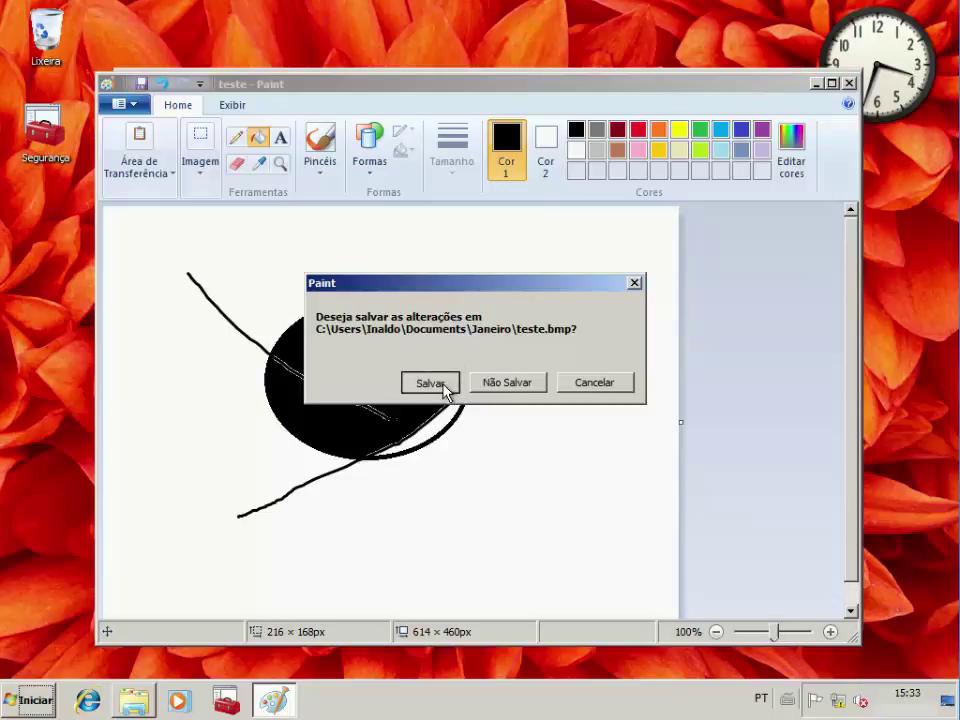
pyautogui.click(443, 384)
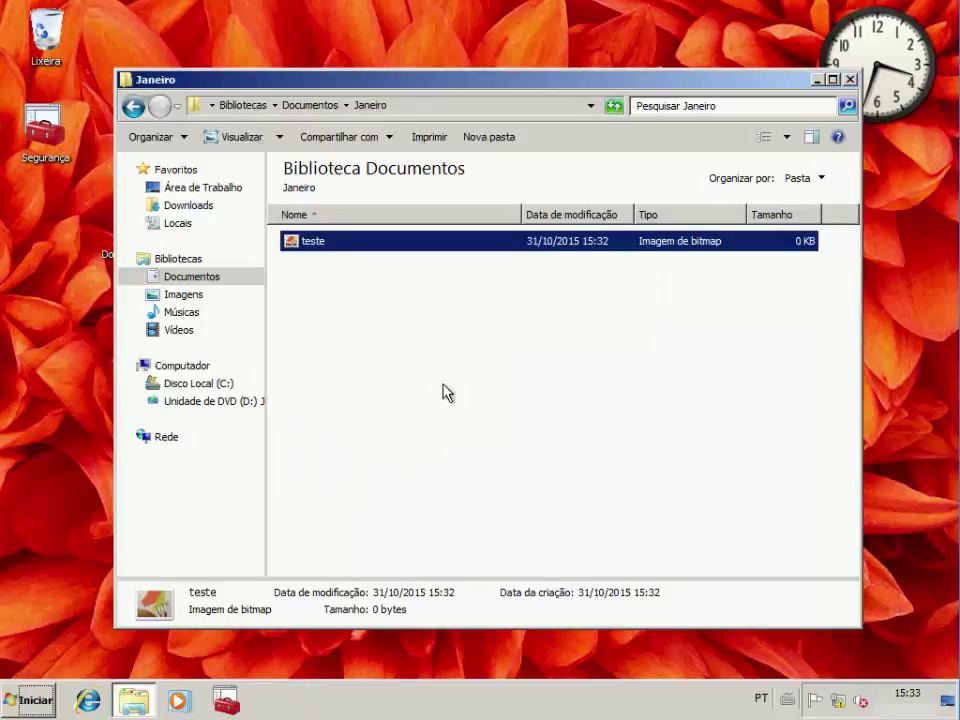
# Copy teste from Janeiro into the Imagens library and open the copy in Paint
pyautogui.rightClick(297, 249)
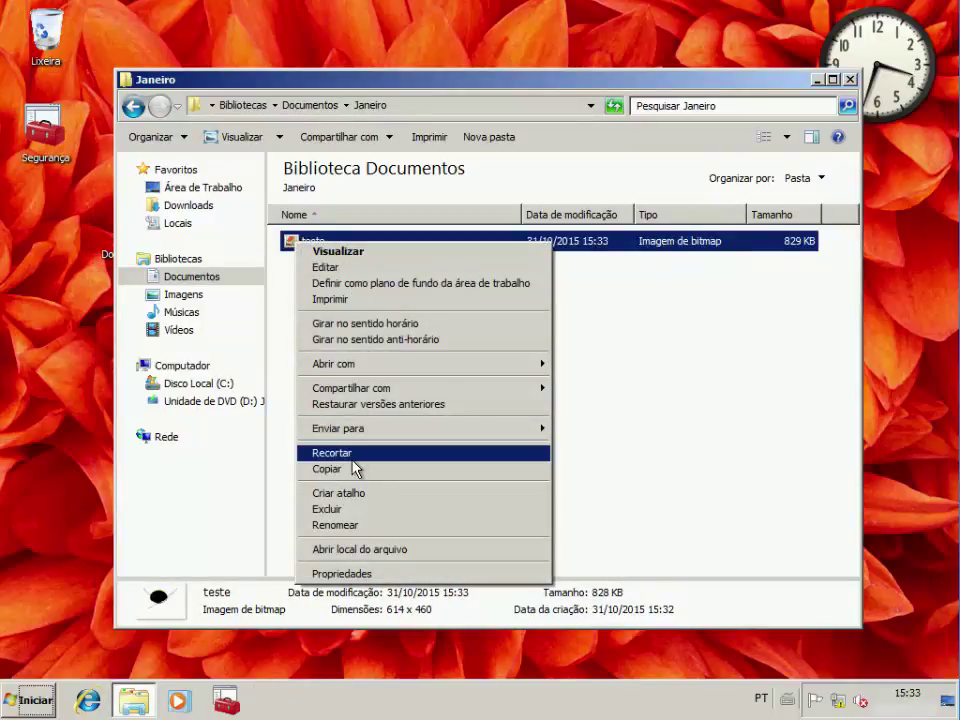
pyautogui.click(355, 468)
pyautogui.click(192, 299)
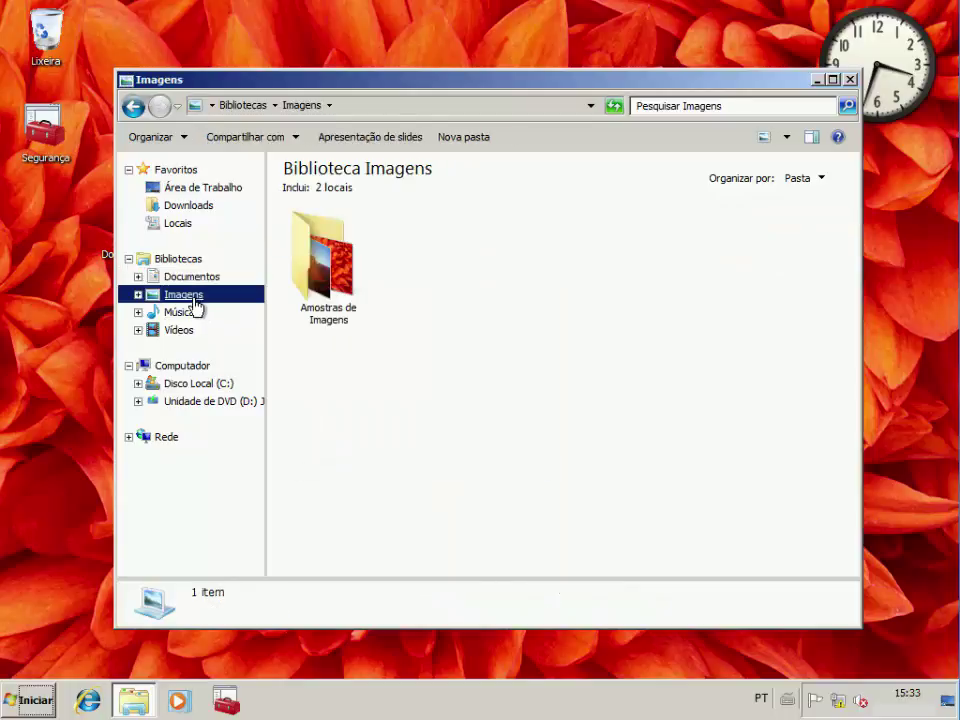
pyautogui.rightClick(400, 398)
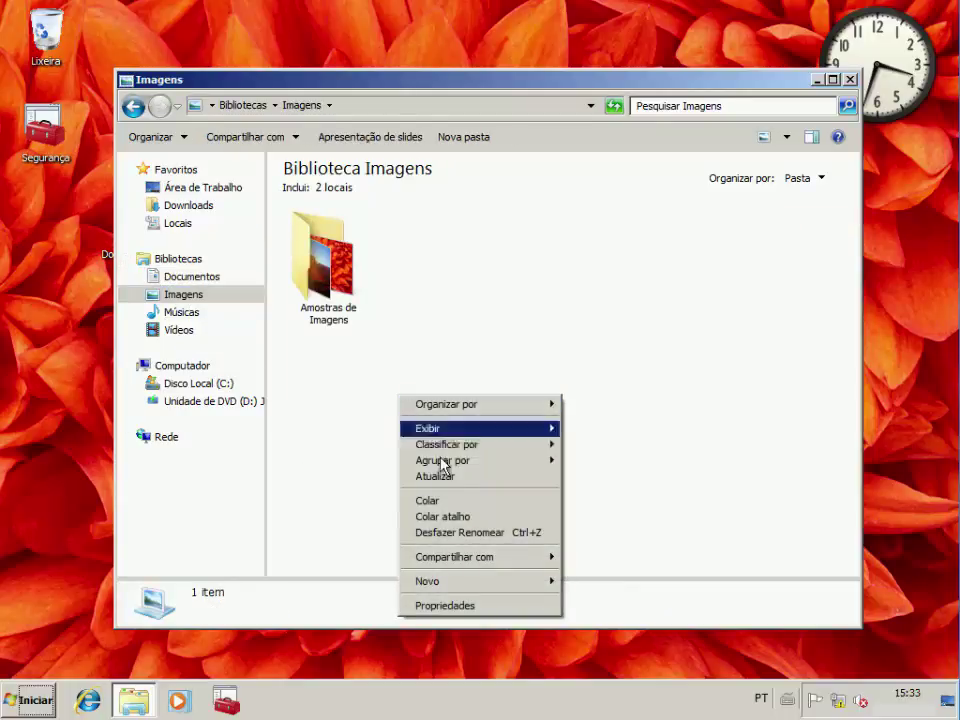
pyautogui.click(450, 502)
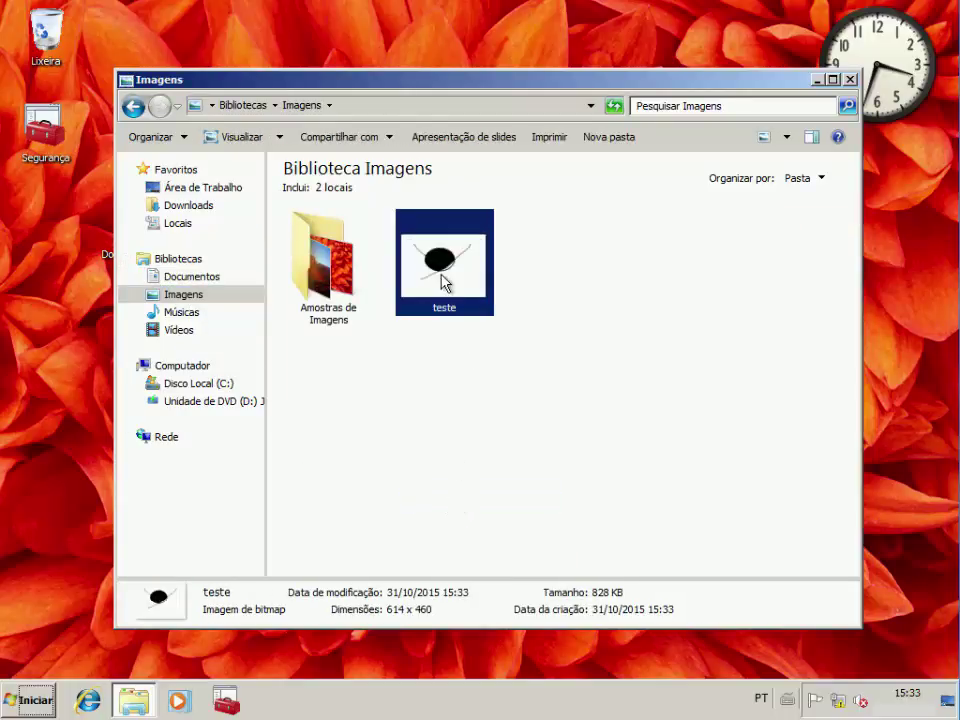
pyautogui.rightClick(442, 274)
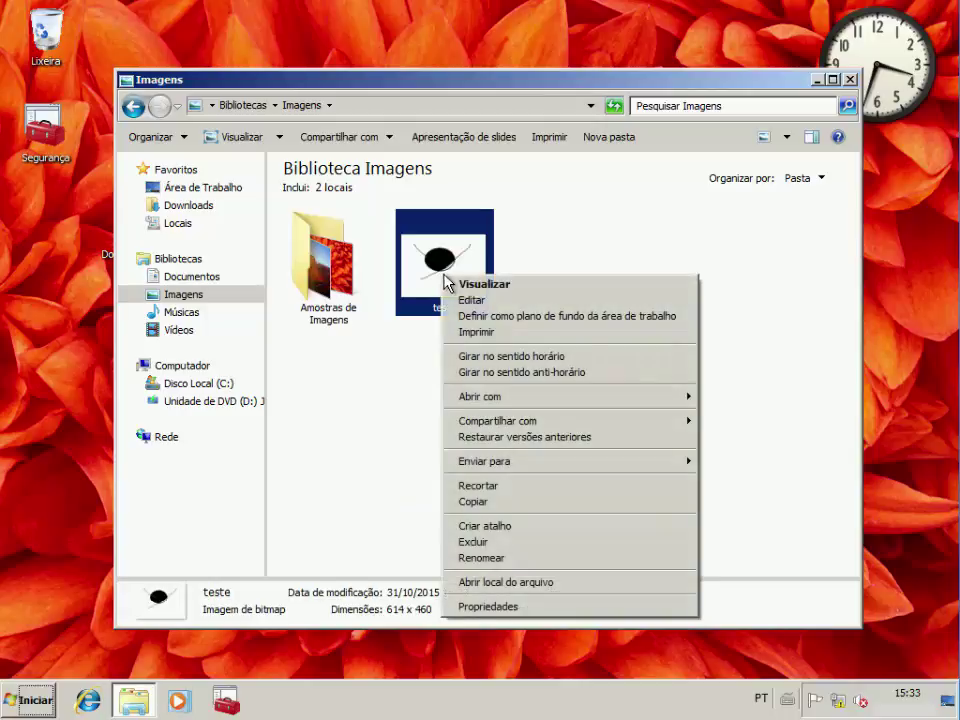
pyautogui.click(478, 301)
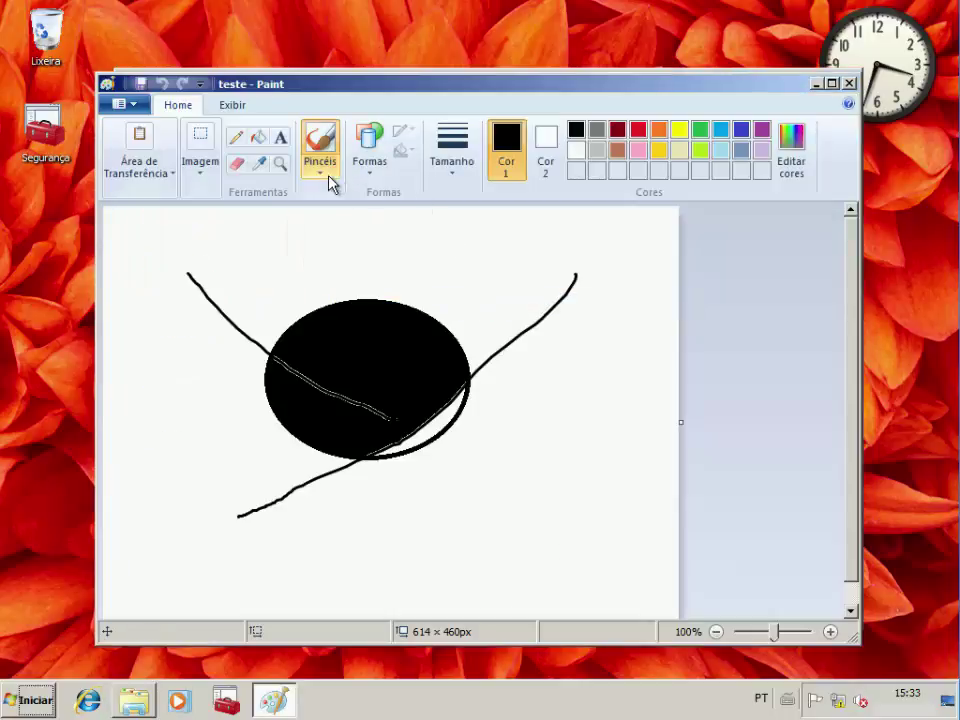
# Fill the white sliver below the ellipse dark red and draw a dark-red star over its left side
pyautogui.click(617, 138)
pyautogui.click(258, 137)
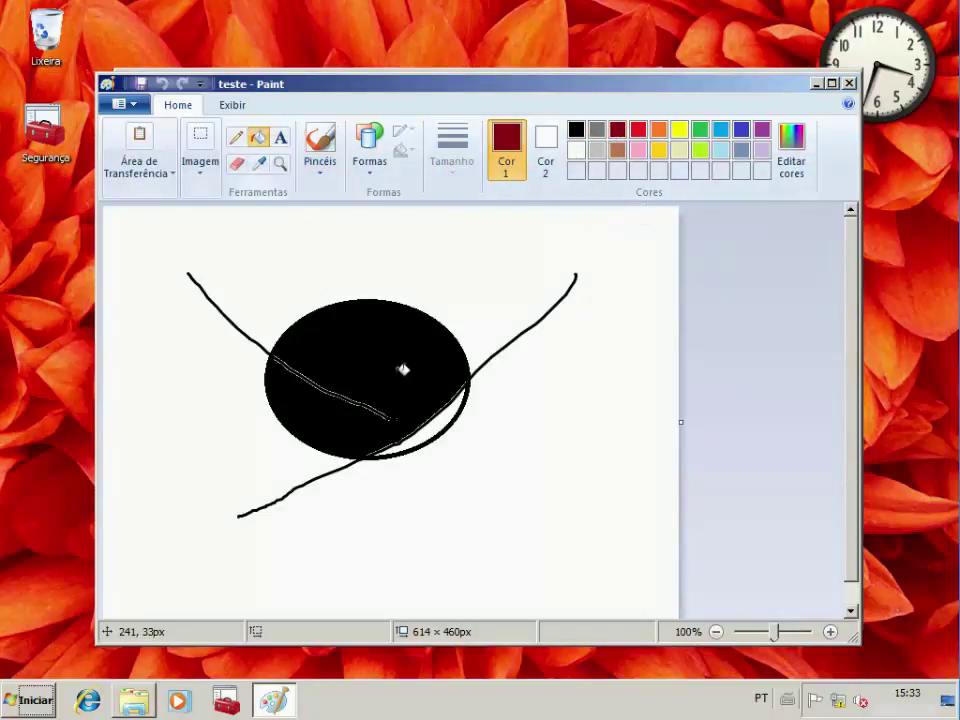
pyautogui.click(453, 416)
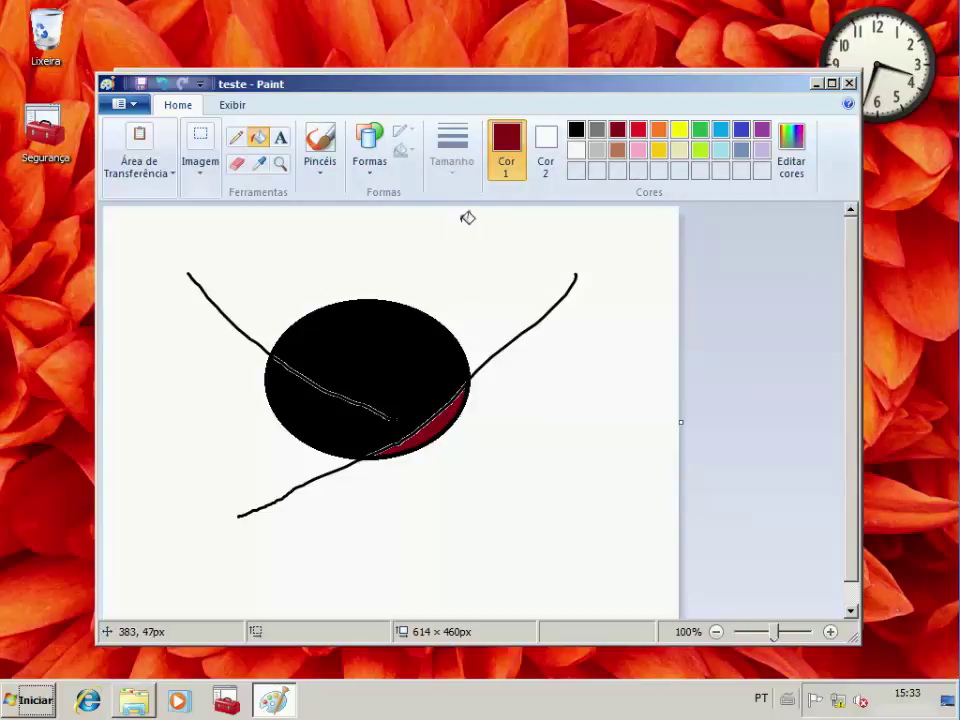
pyautogui.click(369, 145)
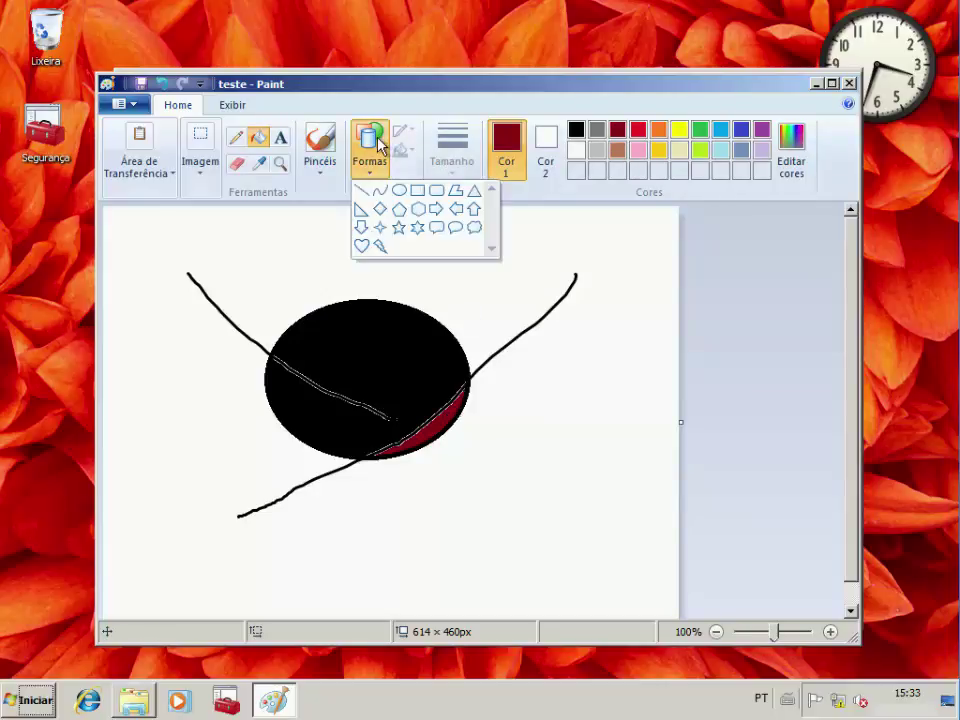
pyautogui.click(419, 229)
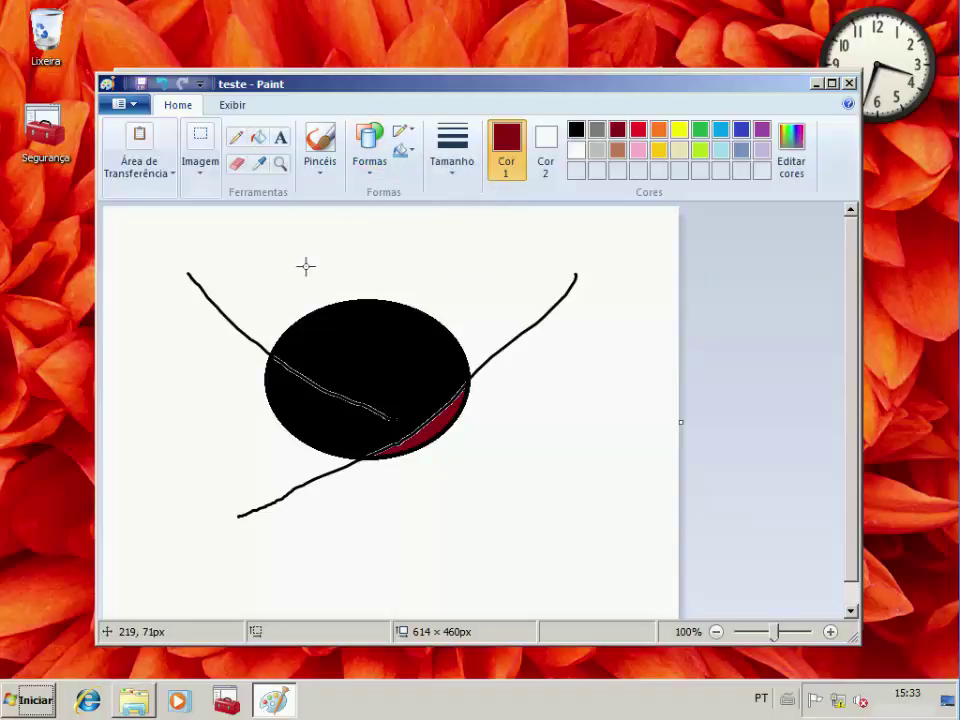
pyautogui.moveTo(316, 240)
pyautogui.mouseDown()
pyautogui.moveTo(414, 296)
pyautogui.moveTo(420, 321)
pyautogui.moveTo(364, 358)
pyautogui.moveTo(264, 368)
pyautogui.moveTo(266, 383)
pyautogui.mouseUp()
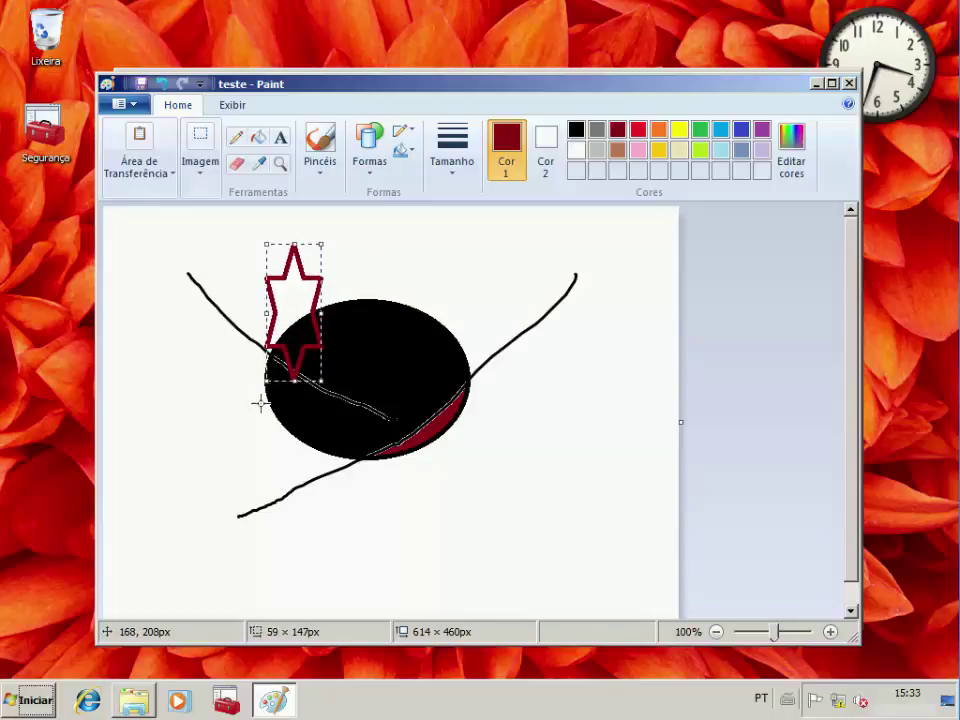
# Draw a widened lightning bolt right of the ellipse and save the image on closing
pyautogui.click(372, 162)
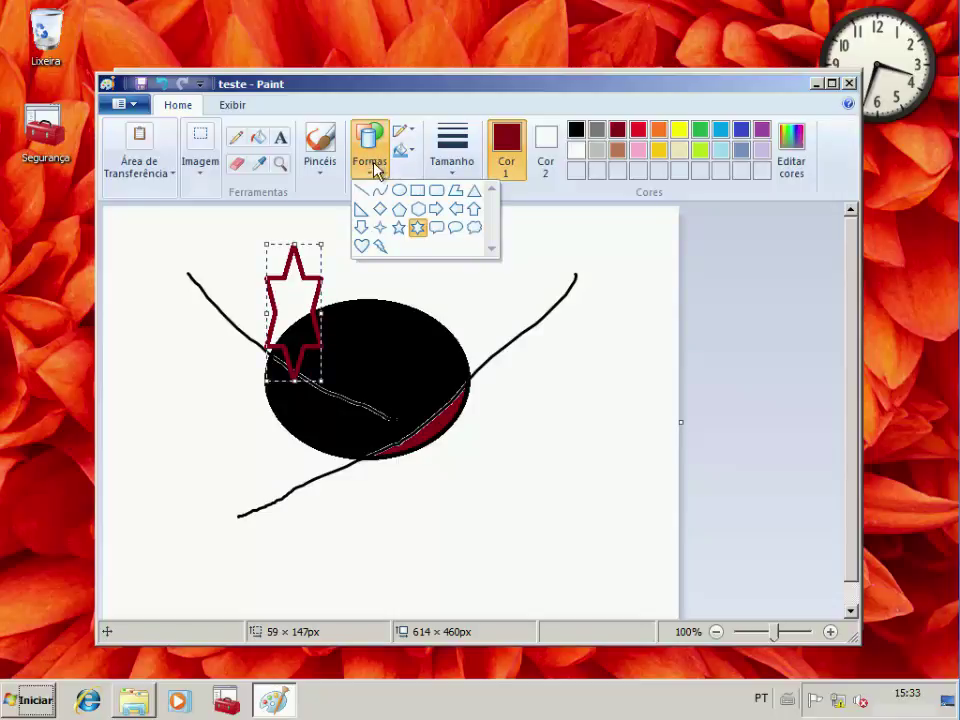
pyautogui.click(380, 246)
pyautogui.moveTo(600, 319); pyautogui.dragTo(475, 459)
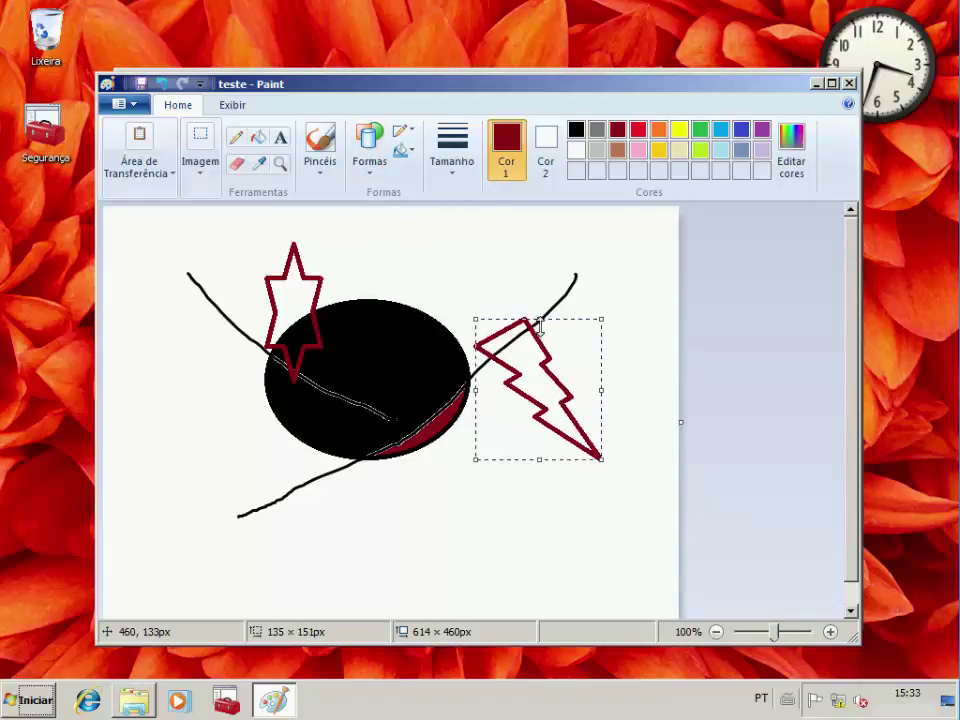
pyautogui.moveTo(600, 389); pyautogui.dragTo(639, 381)
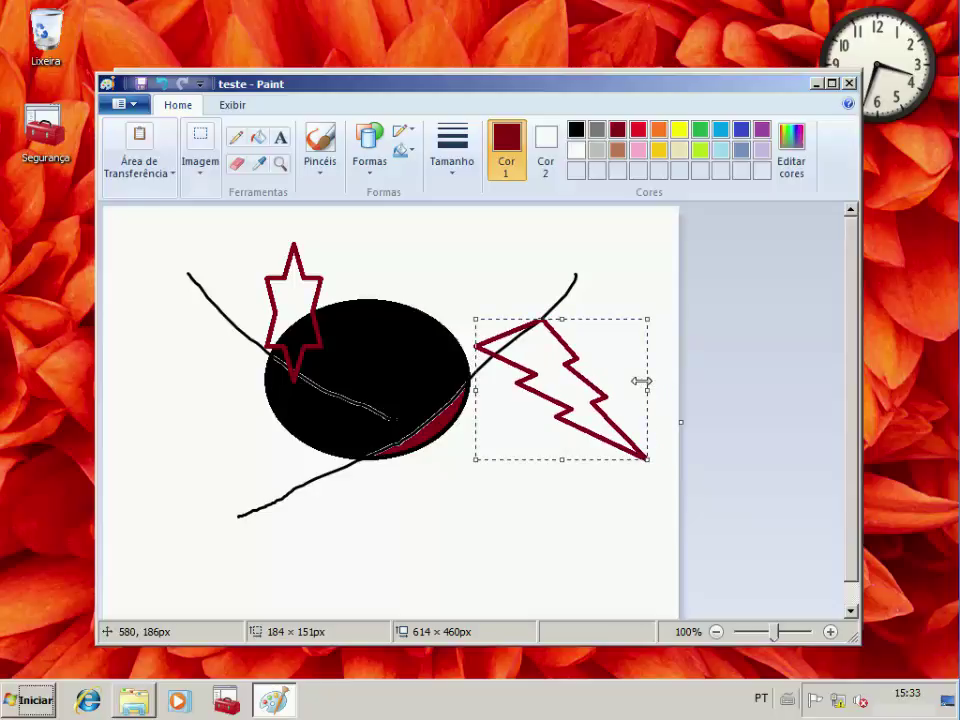
pyautogui.click(542, 515)
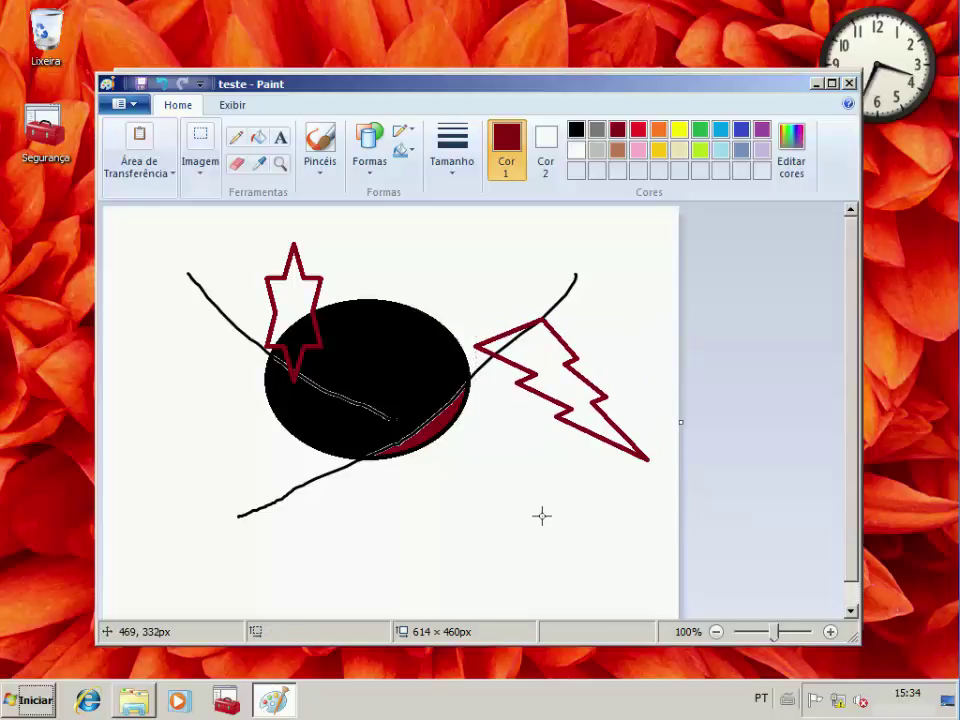
pyautogui.click(849, 84)
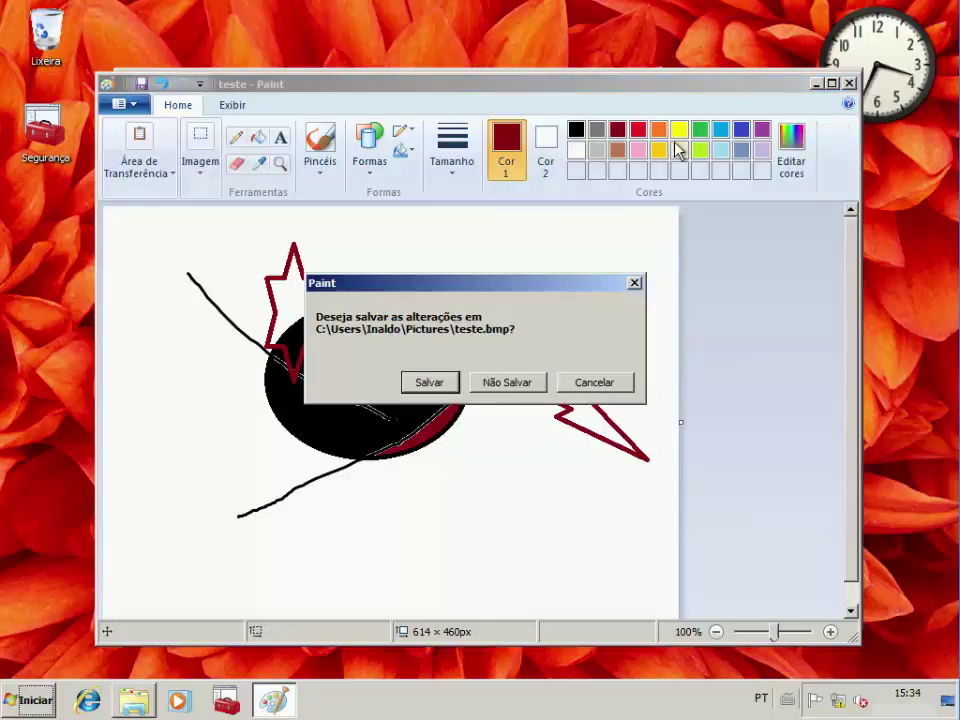
pyautogui.click(433, 384)
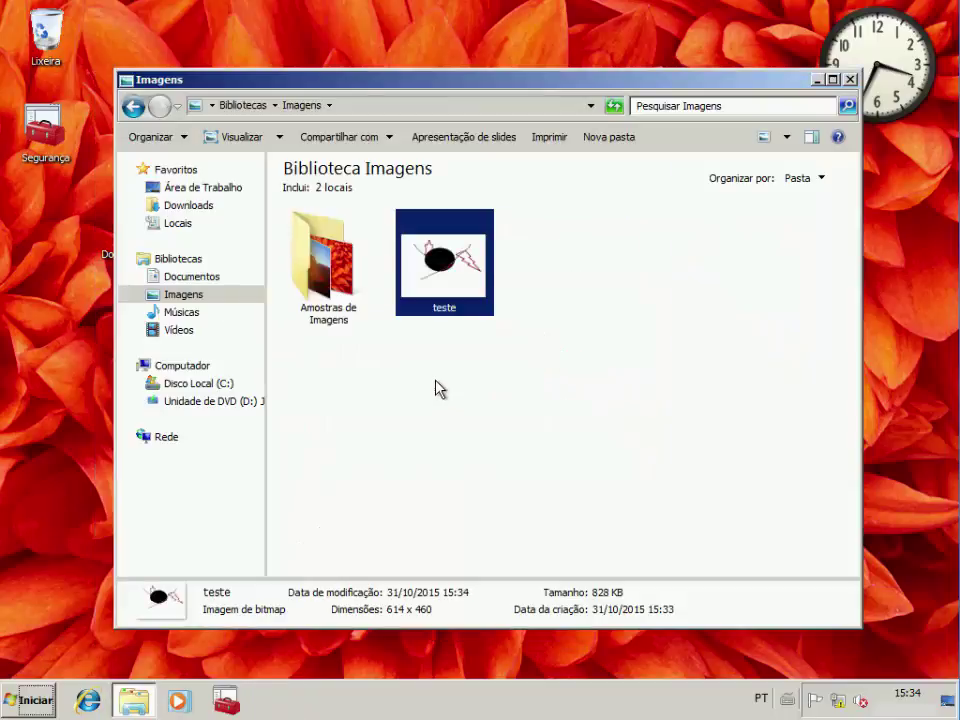
# Check Documentos, Imagens and the desktop folder, select Segurança, then close Explorer
pyautogui.click(190, 280)
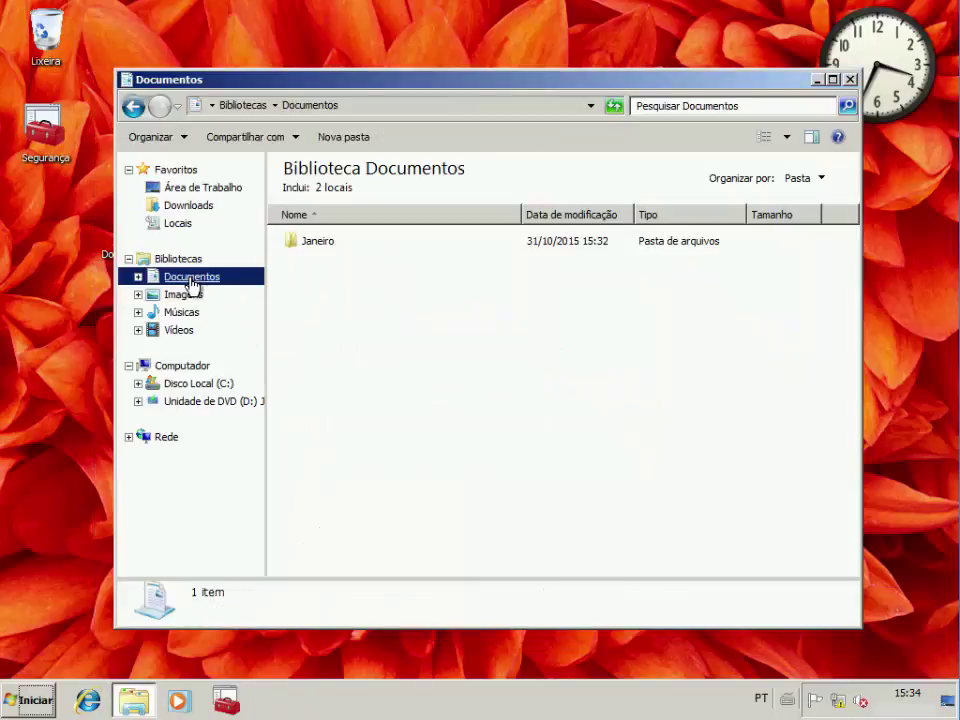
pyautogui.click(190, 296)
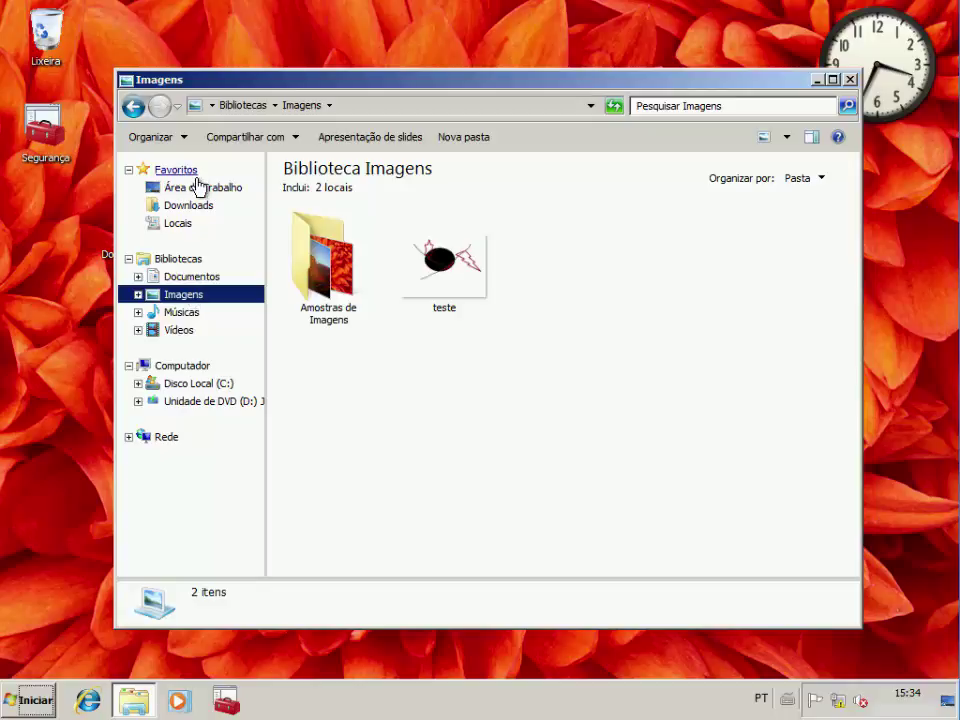
pyautogui.click(197, 190)
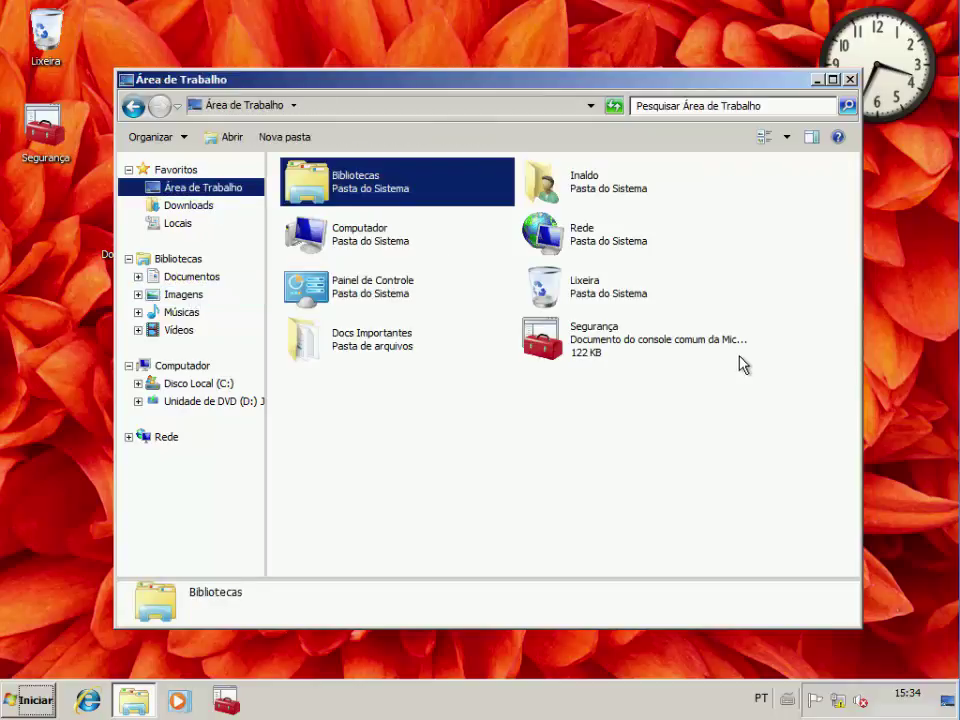
pyautogui.click(598, 343)
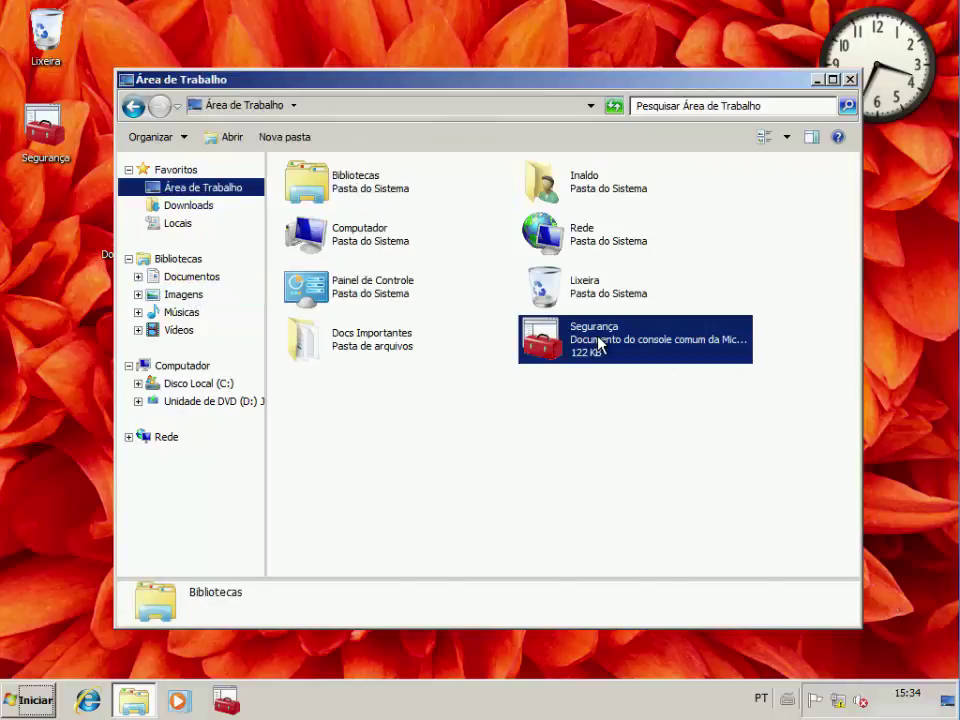
pyautogui.click(849, 79)
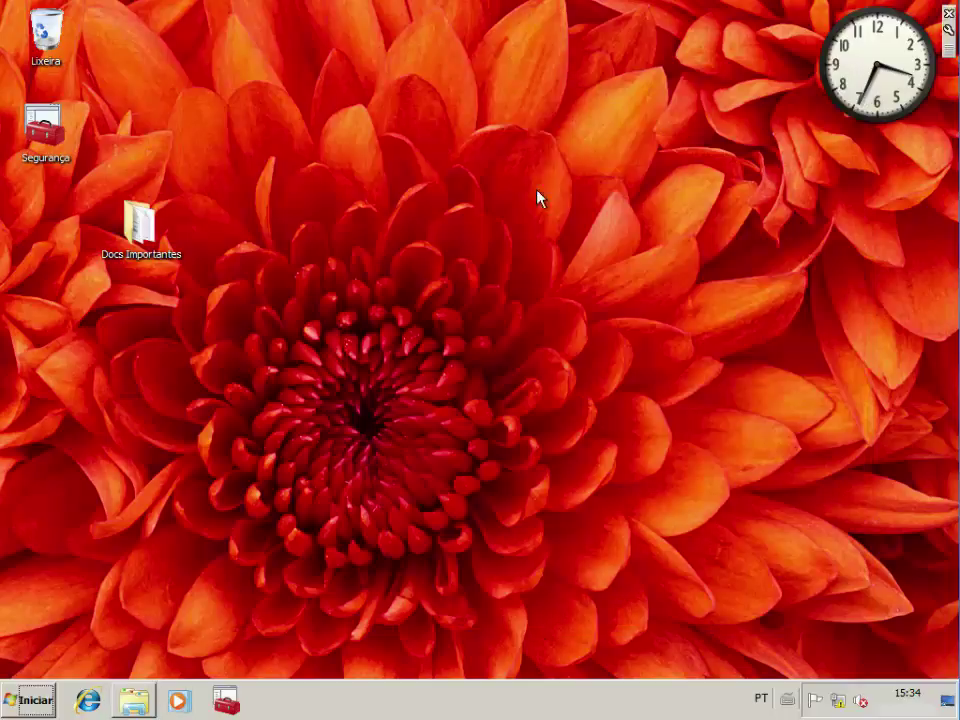
# Launch the Segurança console as administrator and view the IP Security Monitor and firewall overview
pyautogui.click(226, 700)
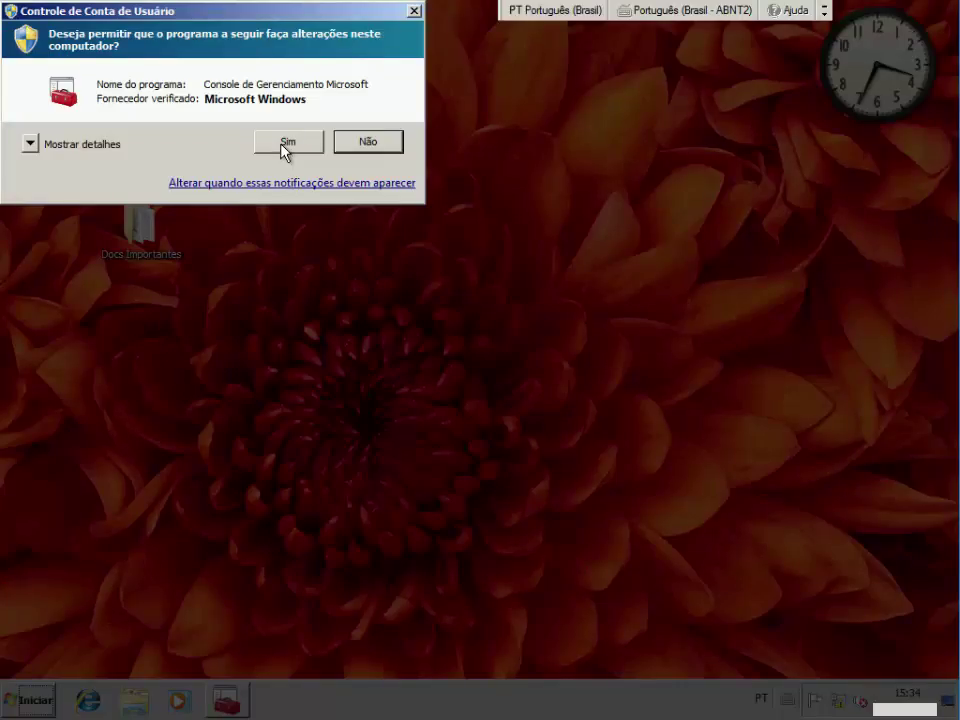
pyautogui.click(286, 144)
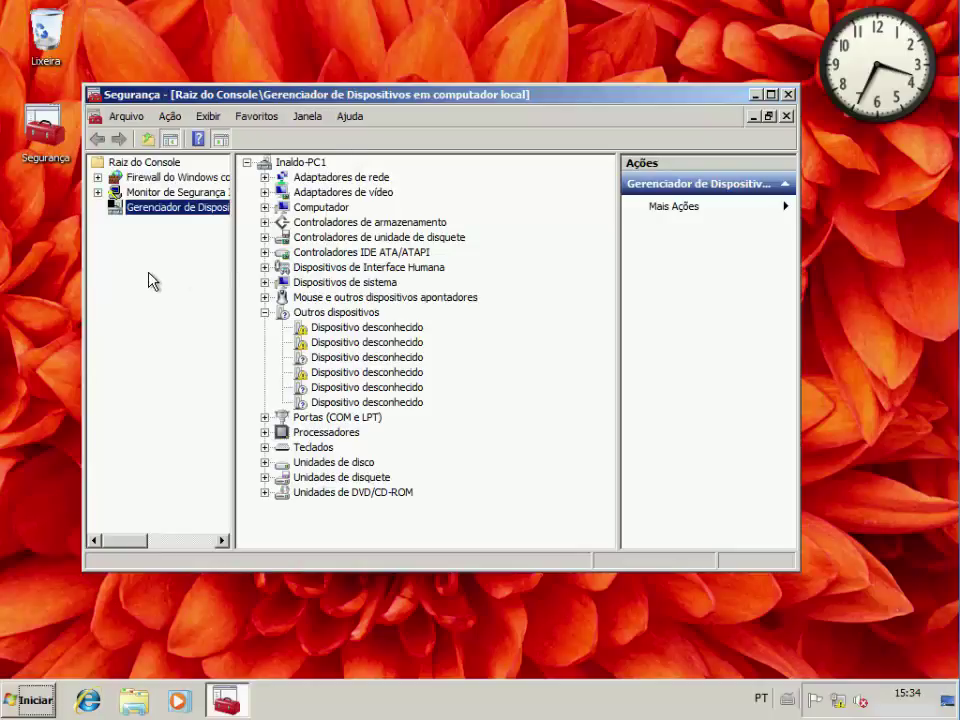
pyautogui.click(143, 193)
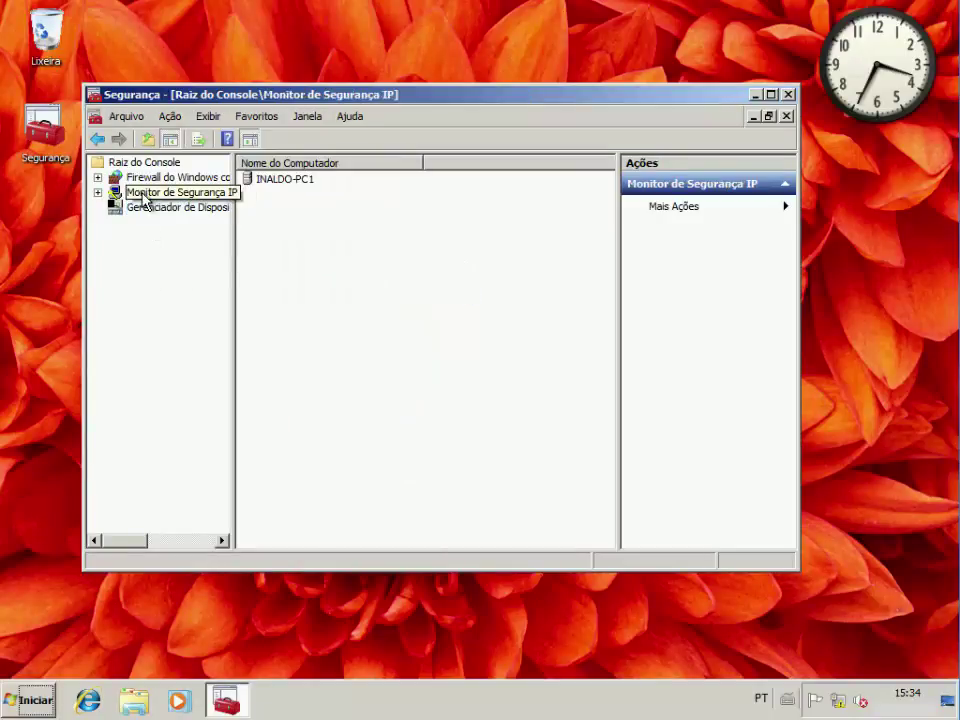
pyautogui.click(138, 179)
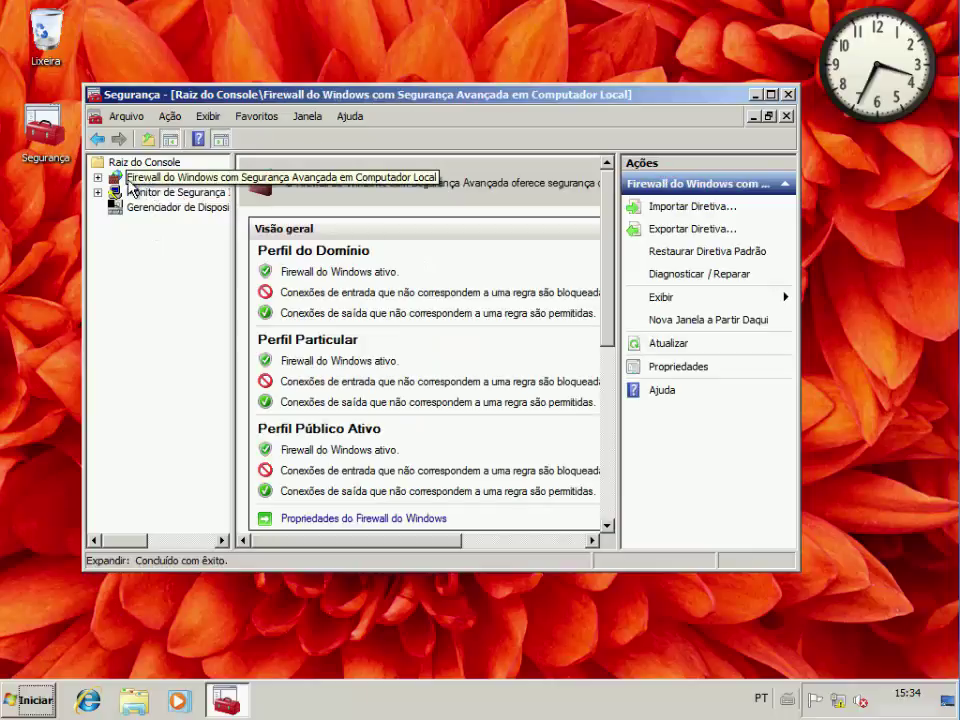
# Display the firewall's inbound rules, then close the console saving its settings
pyautogui.click(97, 177)
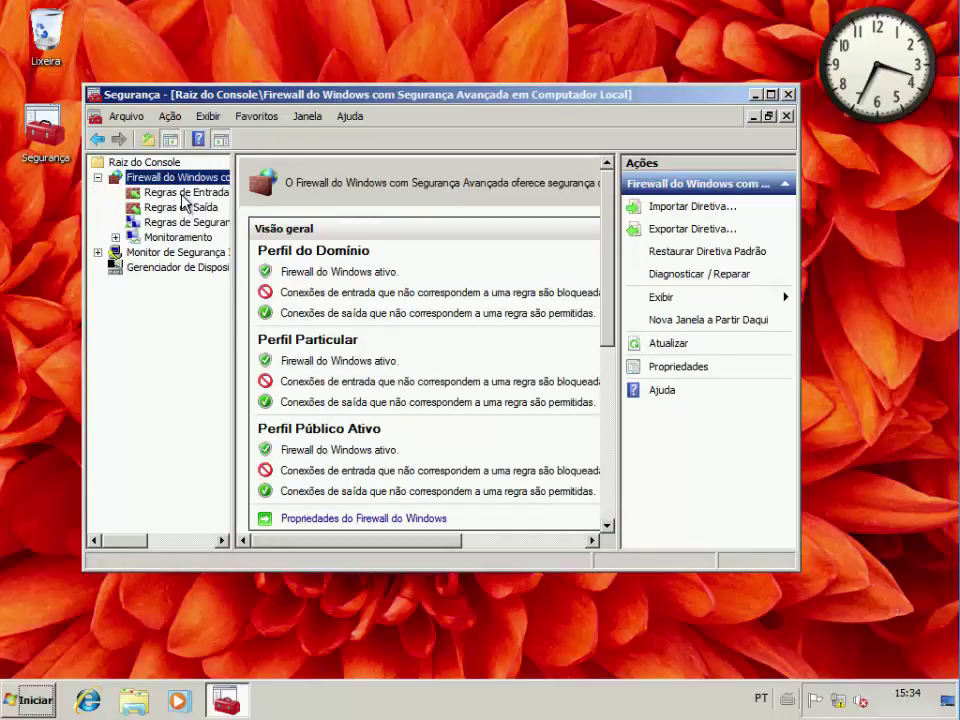
pyautogui.click(185, 195)
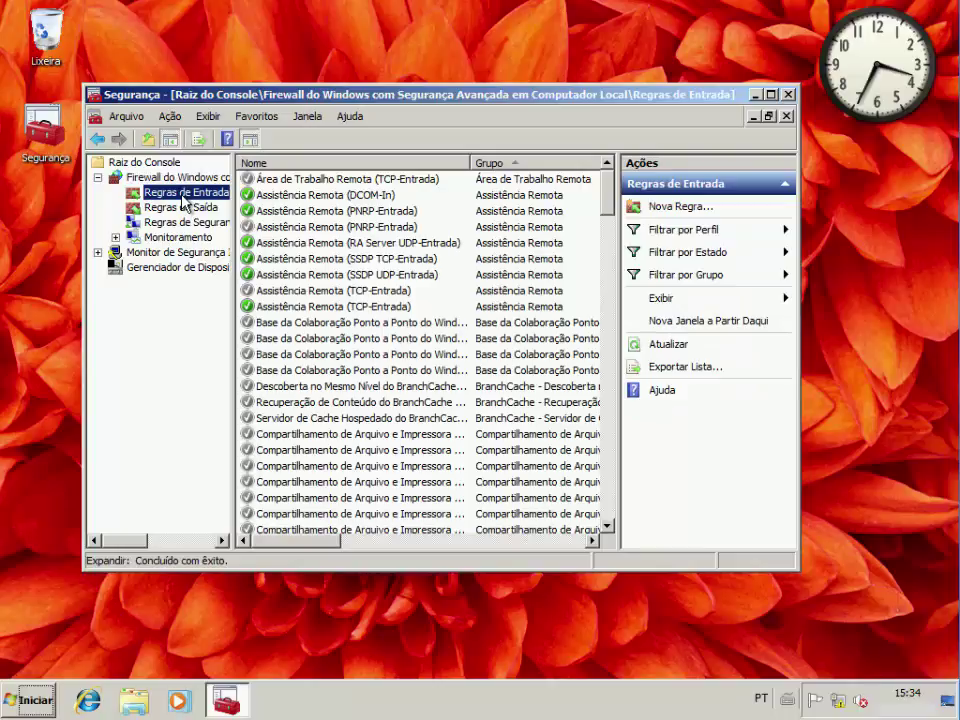
pyautogui.click(787, 95)
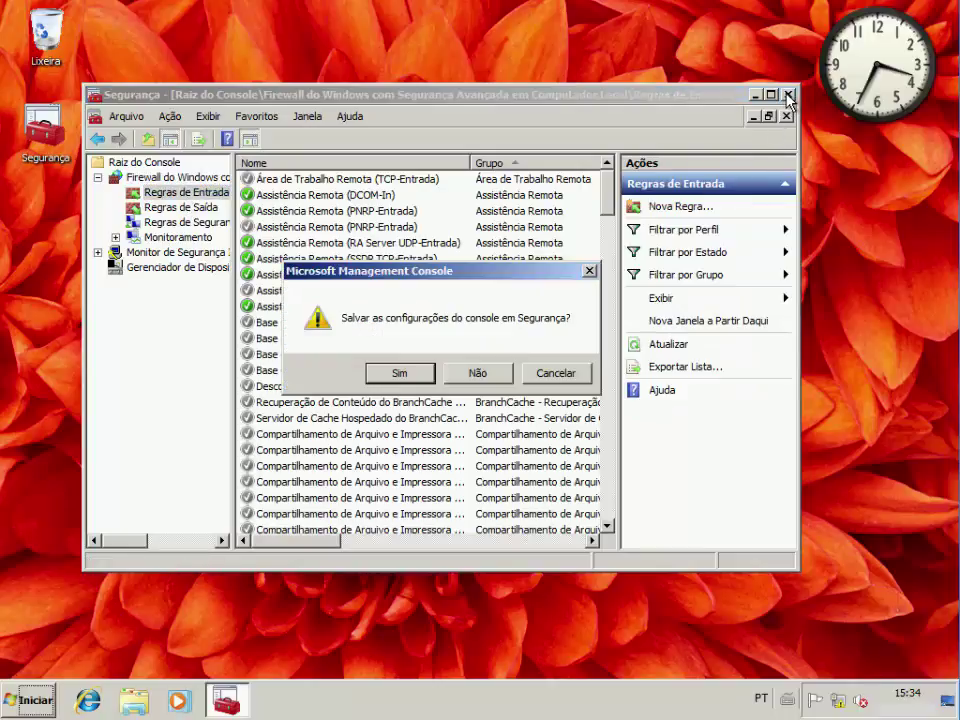
pyautogui.click(398, 372)
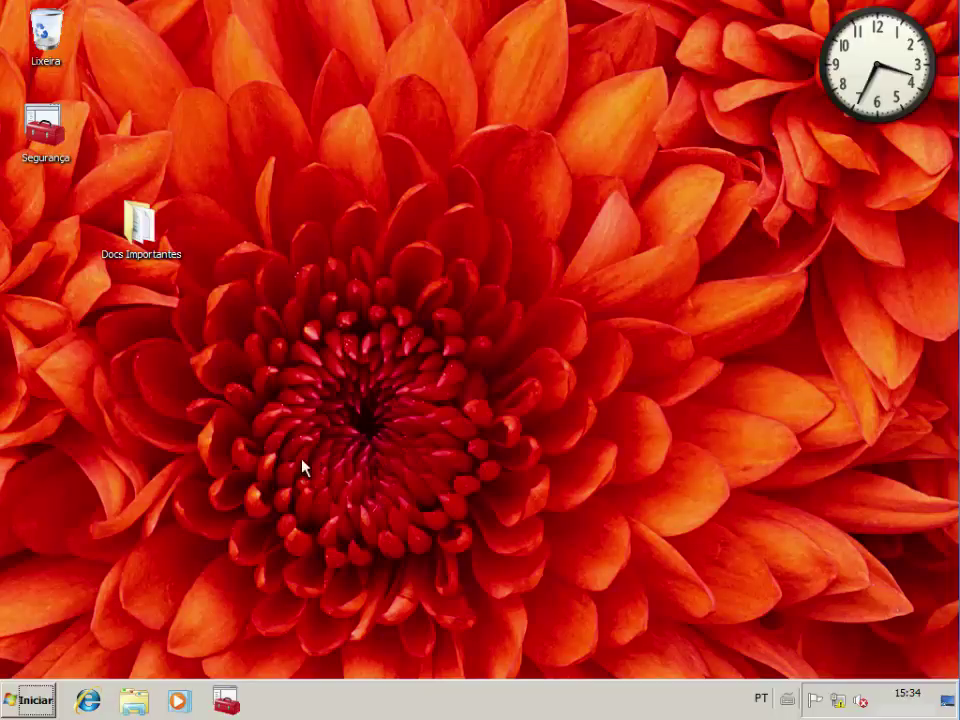
# Run setup from the Windows 10 DVD in drive D: and approve the UAC prompt
pyautogui.click(146, 707)
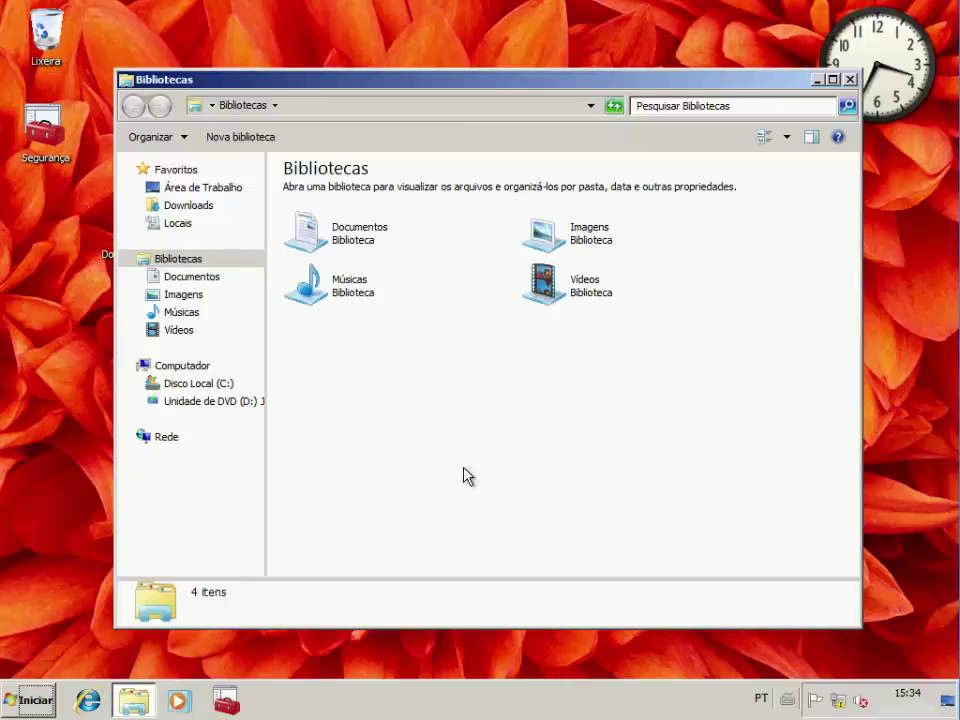
pyautogui.click(236, 403)
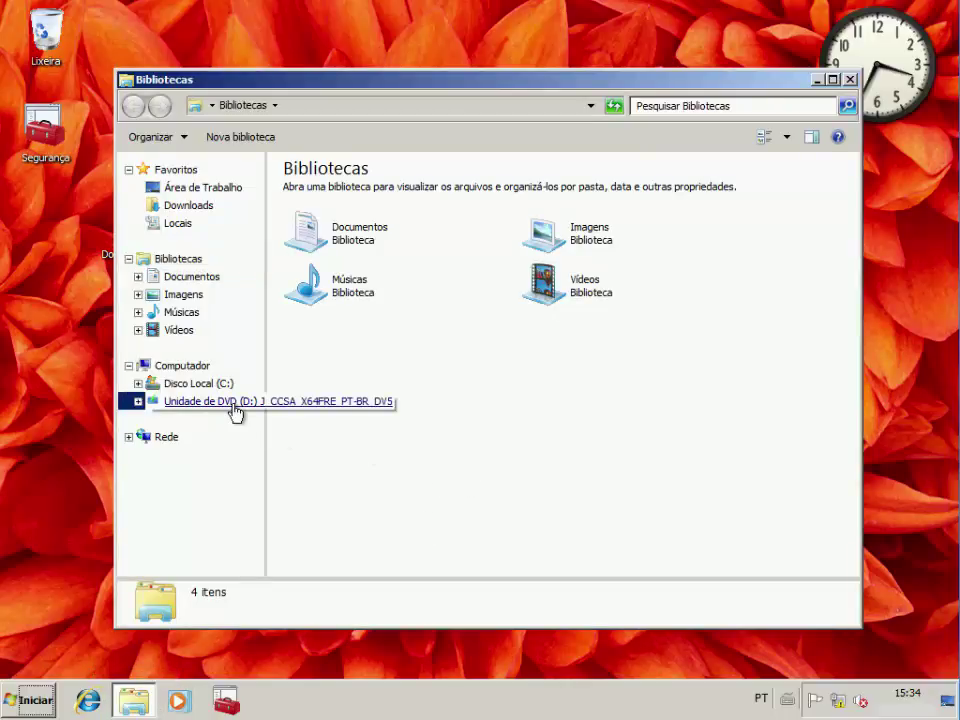
pyautogui.click(314, 336)
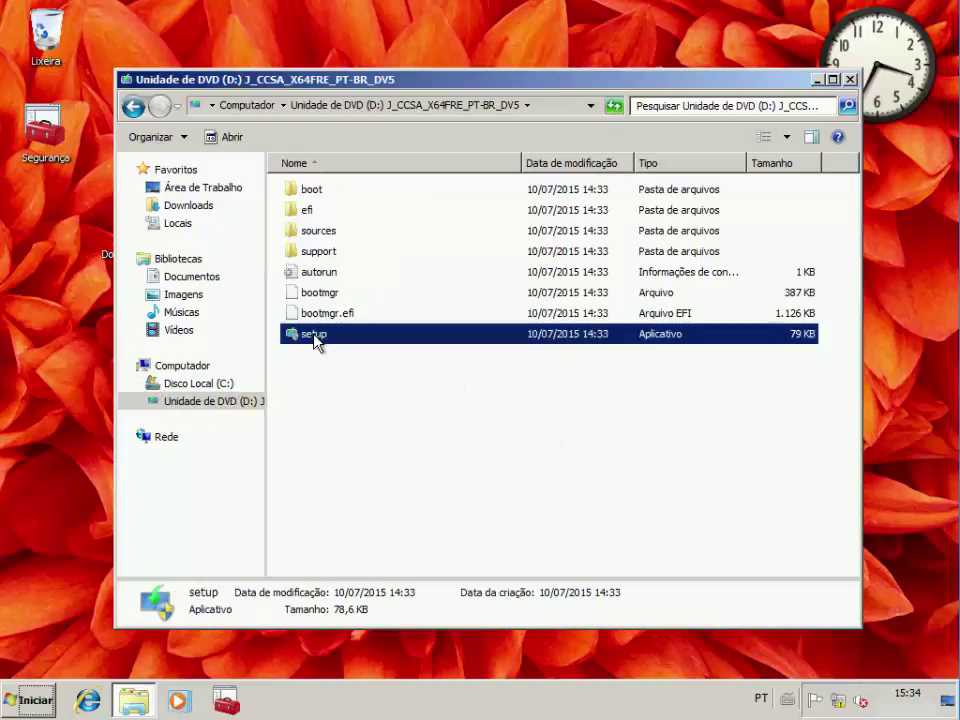
pyautogui.doubleClick(314, 338)
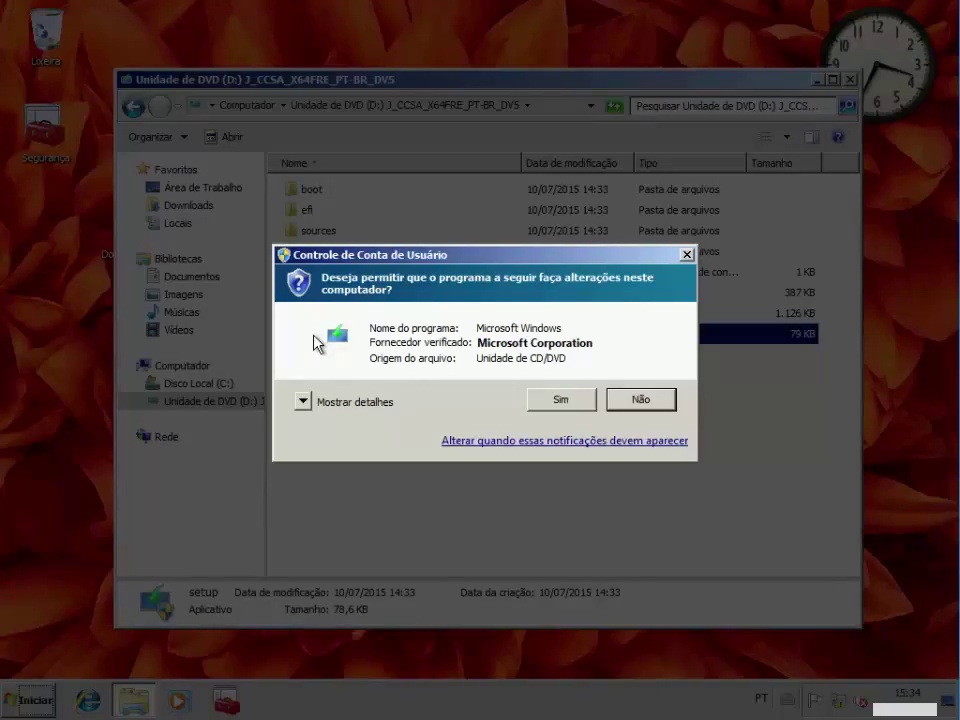
pyautogui.click(543, 402)
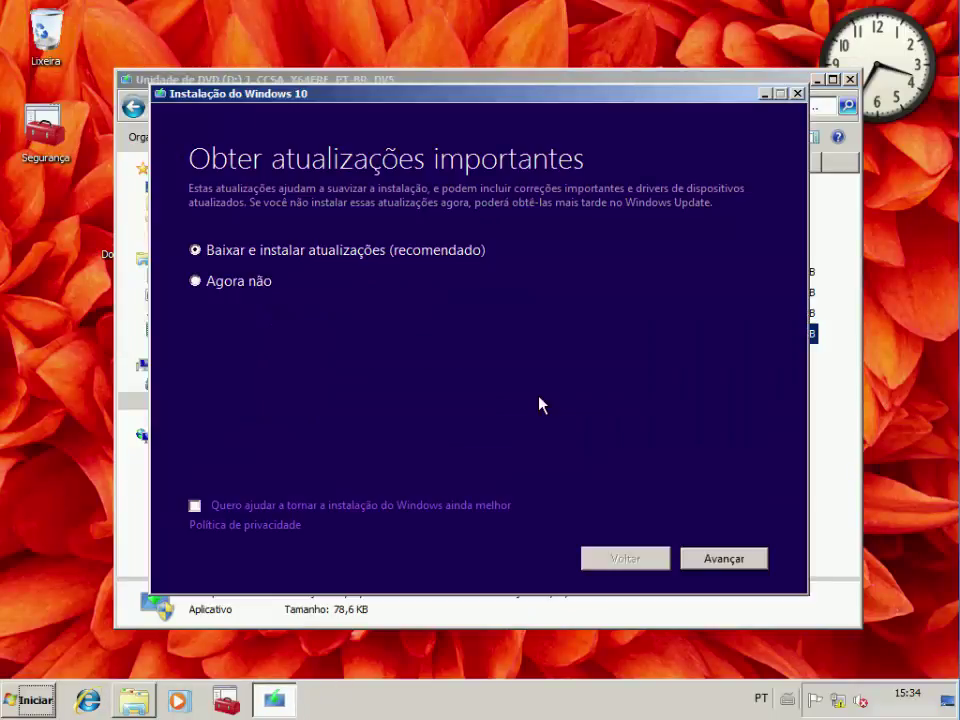
# Choose 'Agora não' for important updates and continue to the license terms page
pyautogui.click(260, 287)
pyautogui.click(729, 564)
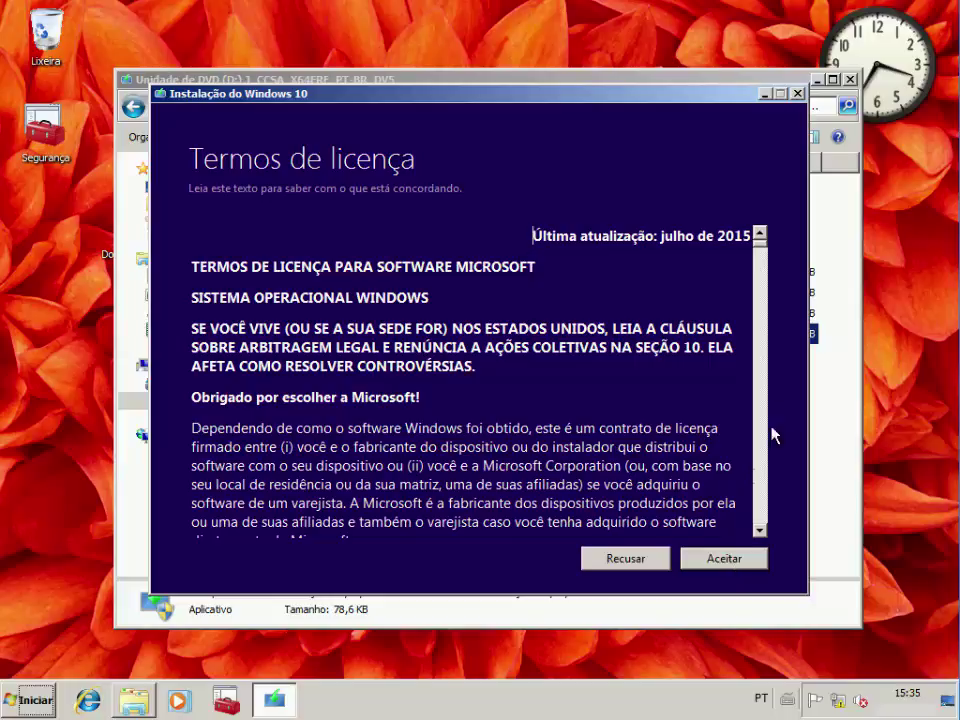
# Read the July 2015 license terms through to the bottom and accept them with Aceitar
pyautogui.scroll(-6, 759, 530)
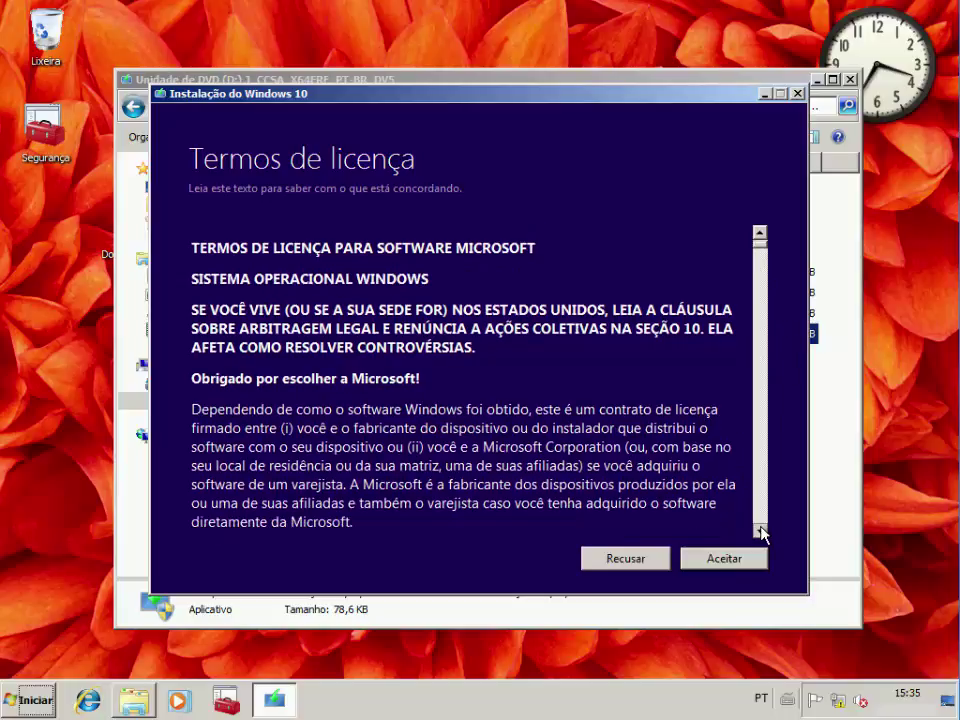
pyautogui.scroll(-9, 761, 532)
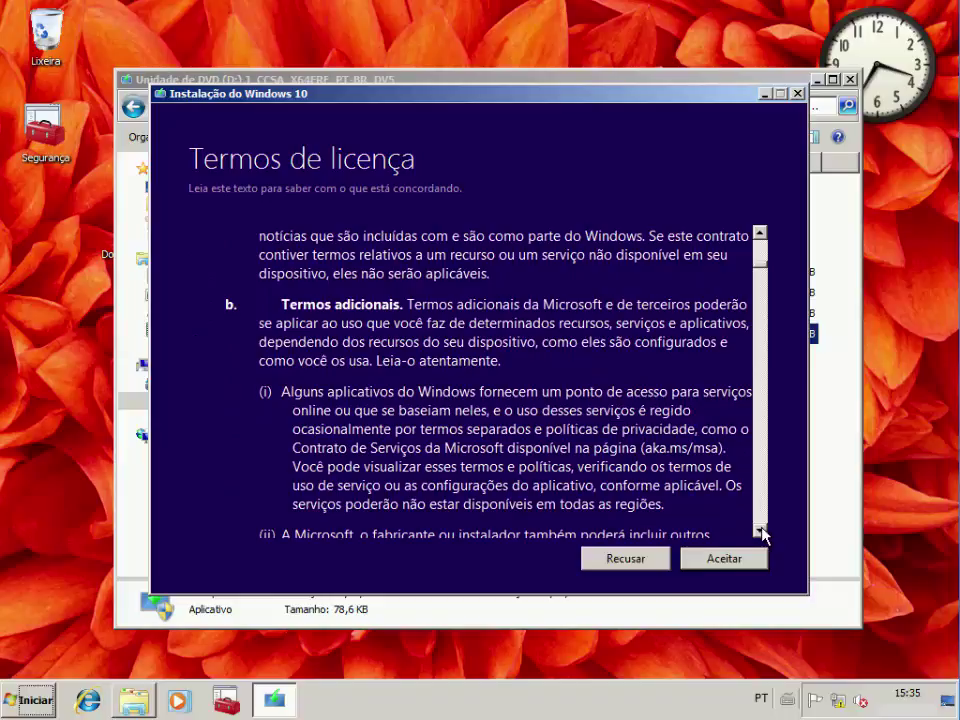
pyautogui.scroll(-7, 761, 532)
pyautogui.scroll(-8, 761, 532)
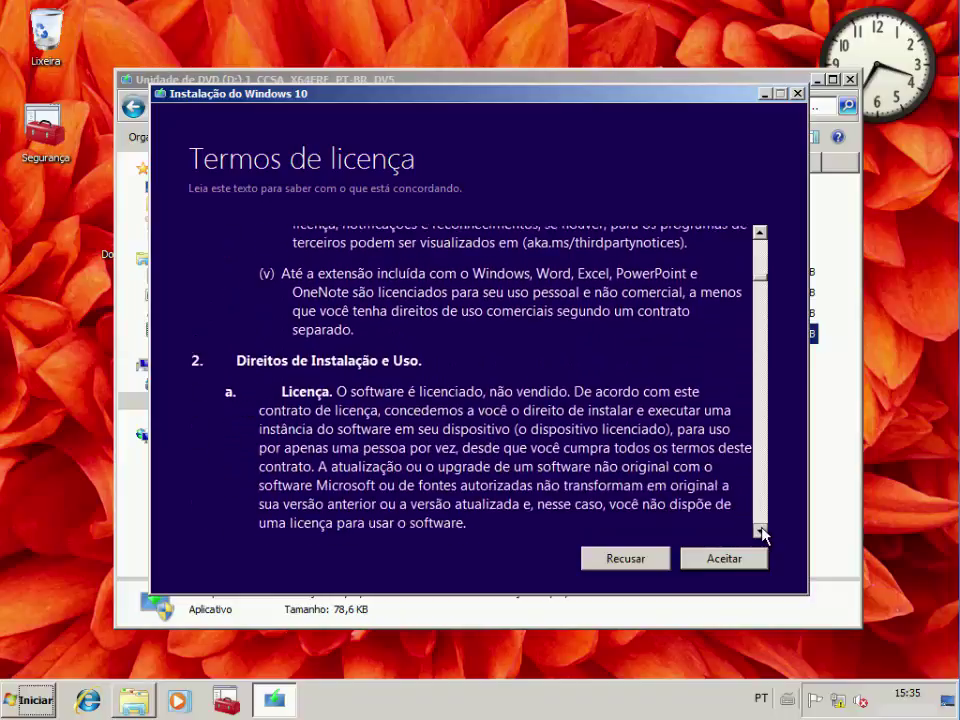
pyautogui.scroll(-8, 761, 532)
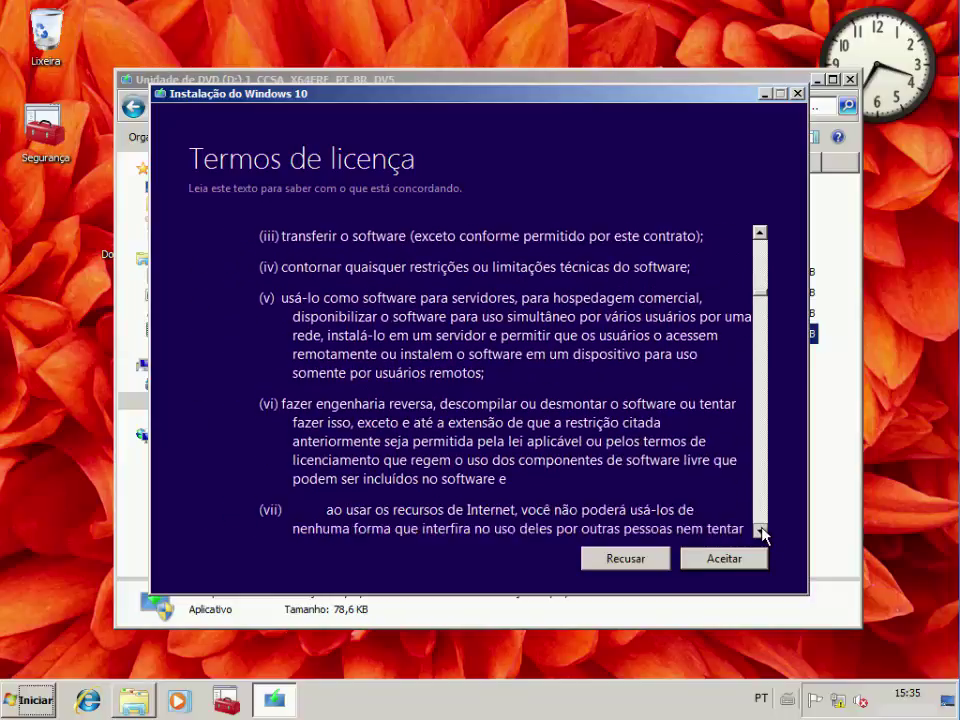
pyautogui.scroll(-8, 761, 532)
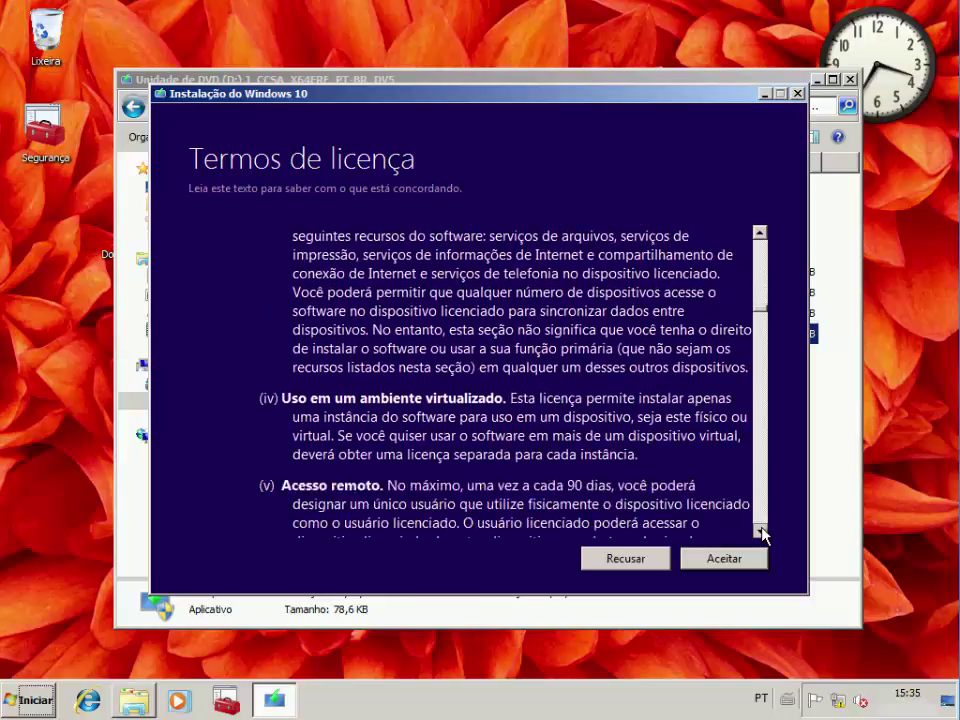
pyautogui.scroll(-8, 761, 532)
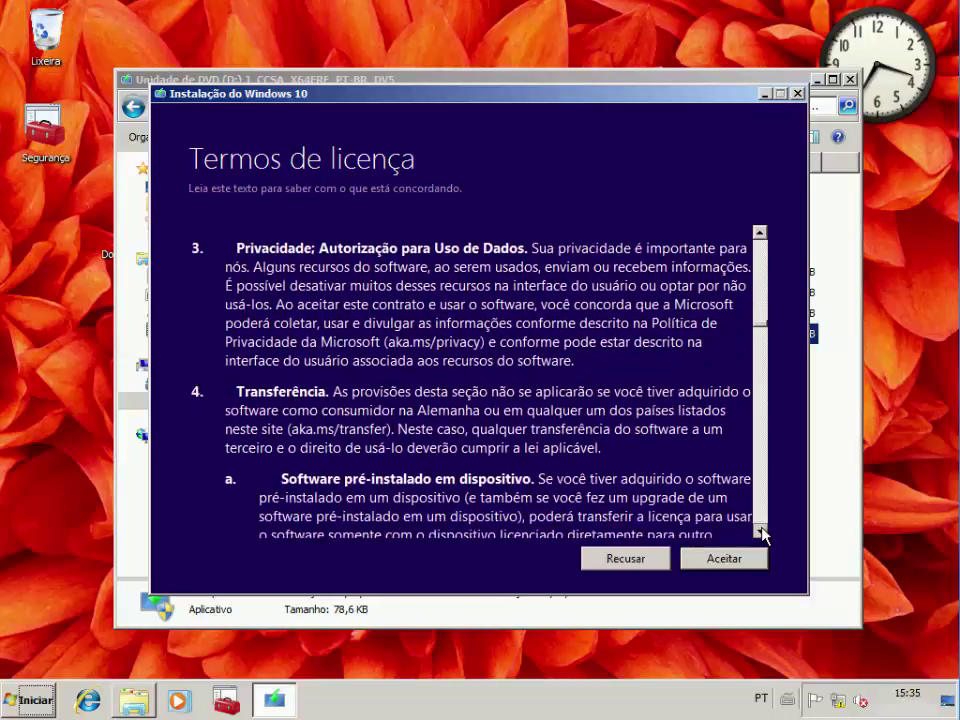
pyautogui.scroll(-4, 761, 532)
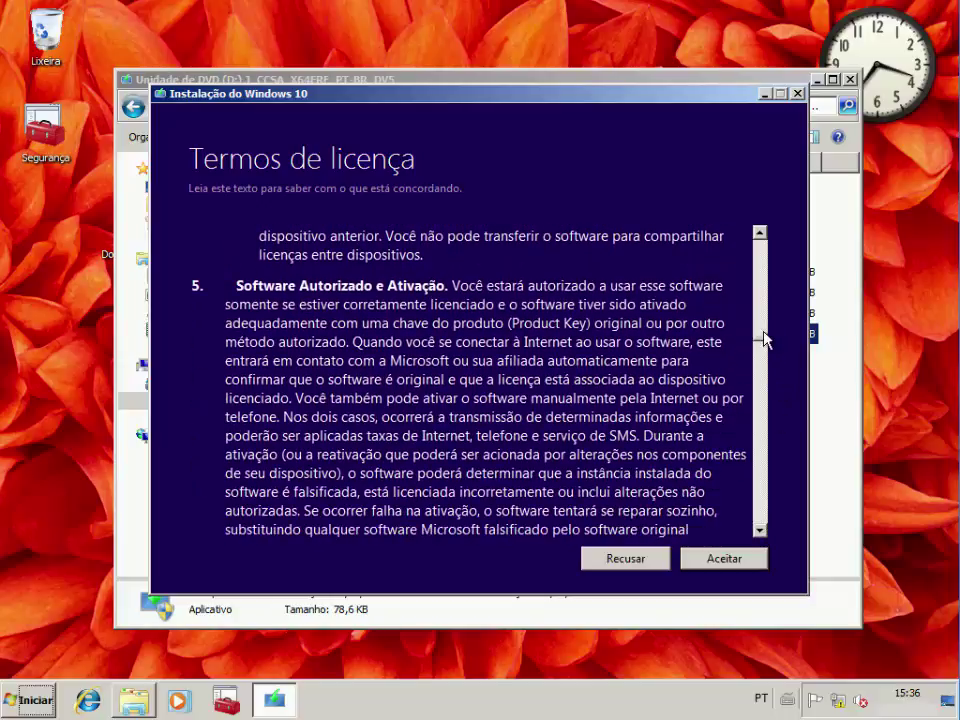
pyautogui.click(761, 503)
pyautogui.moveTo(745, 474); pyautogui.dragTo(735, 525)
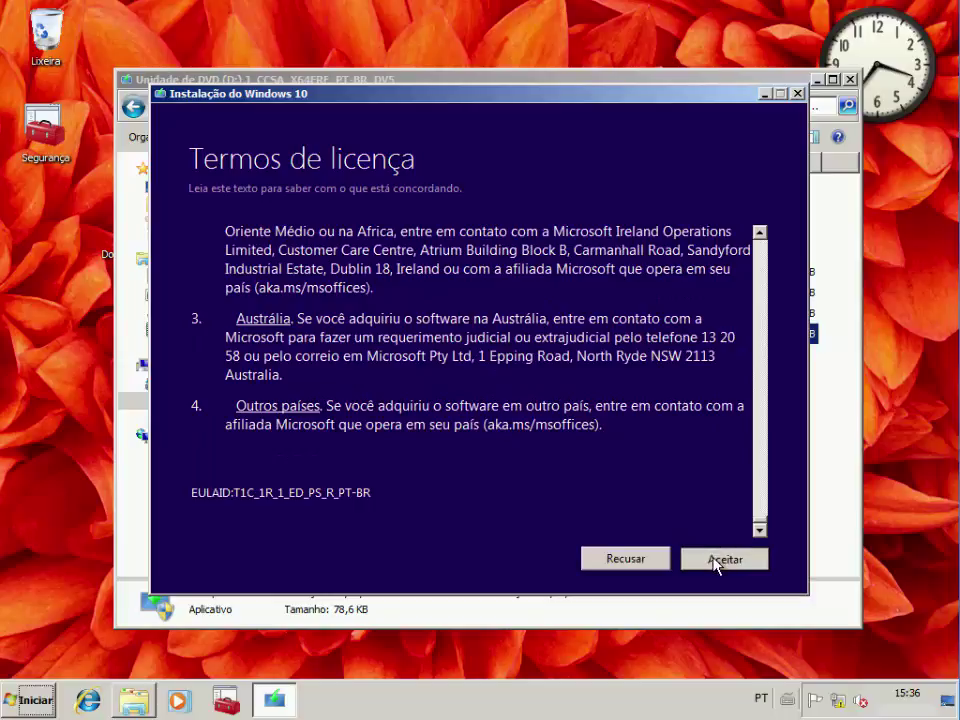
pyautogui.click(713, 561)
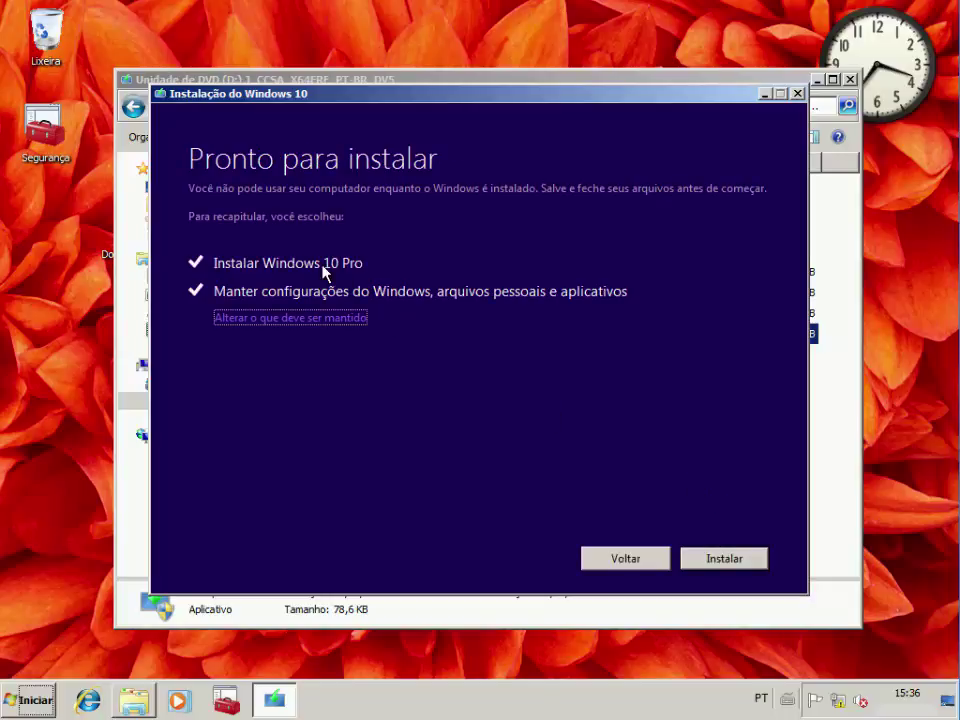
# Under 'Alterar o que deve ser mantido', keep personal files, apps and Windows settings, then install Windows 10 Pro
pyautogui.click(347, 318)
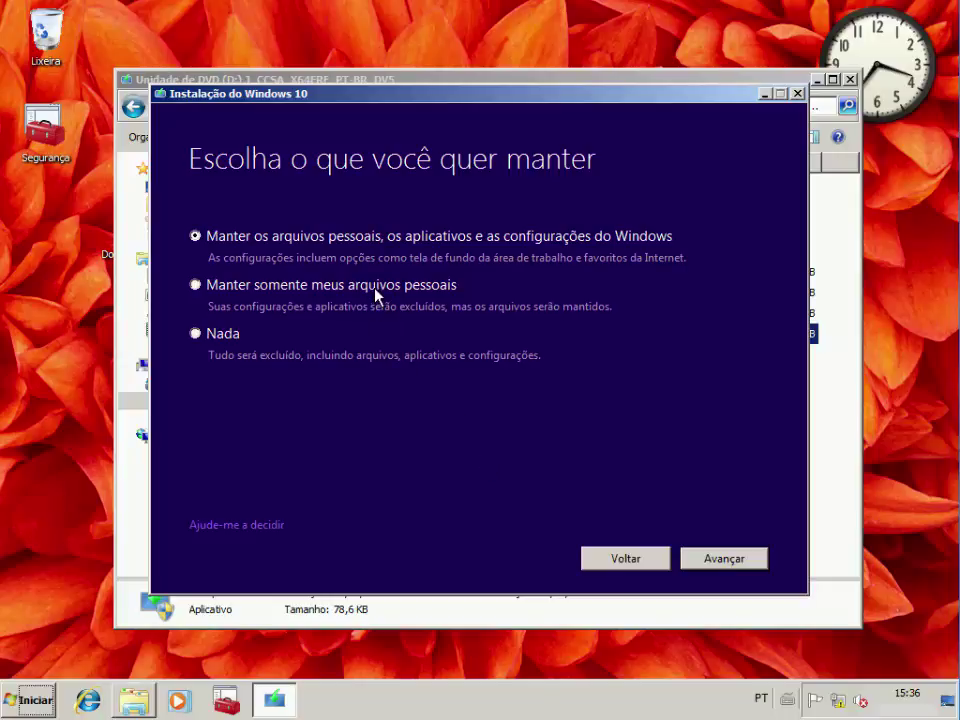
pyautogui.click(405, 285)
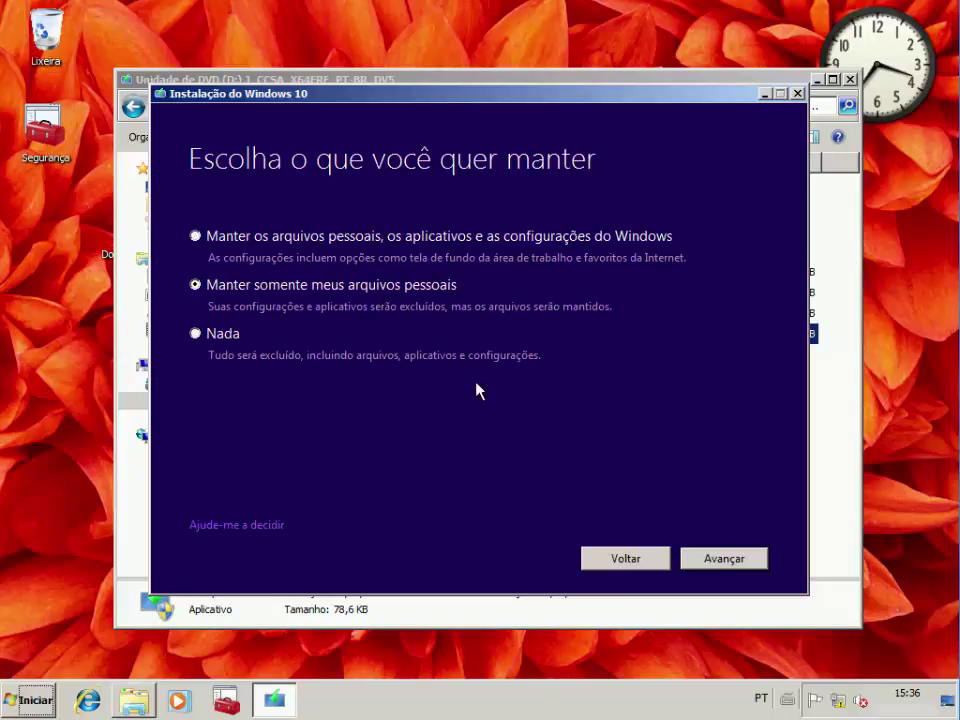
pyautogui.click(223, 335)
pyautogui.click(497, 243)
pyautogui.click(724, 559)
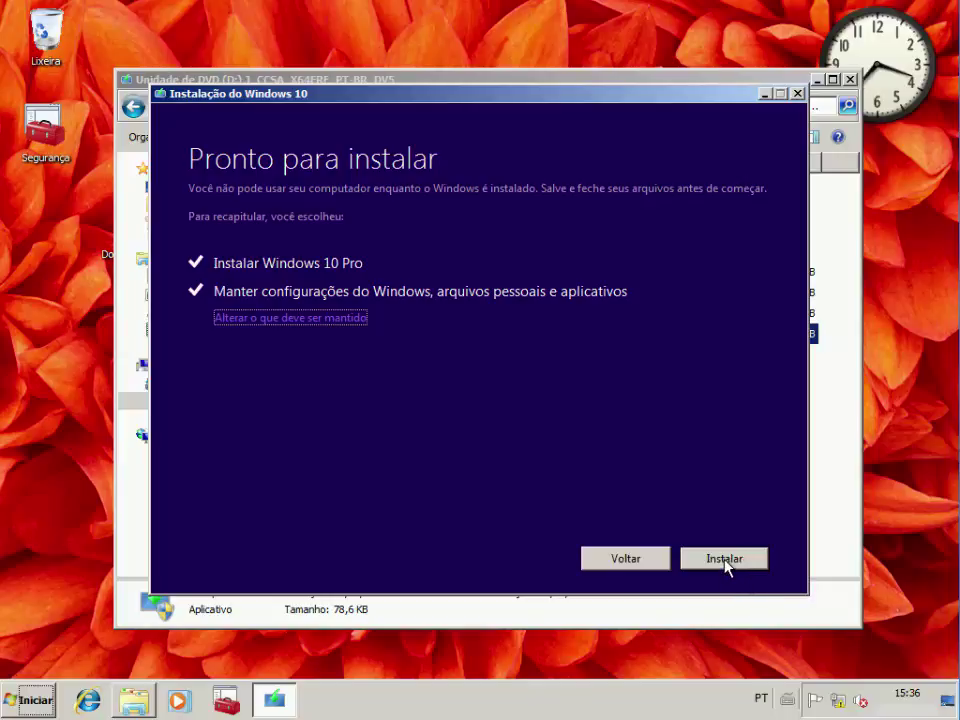
pyautogui.click(724, 559)
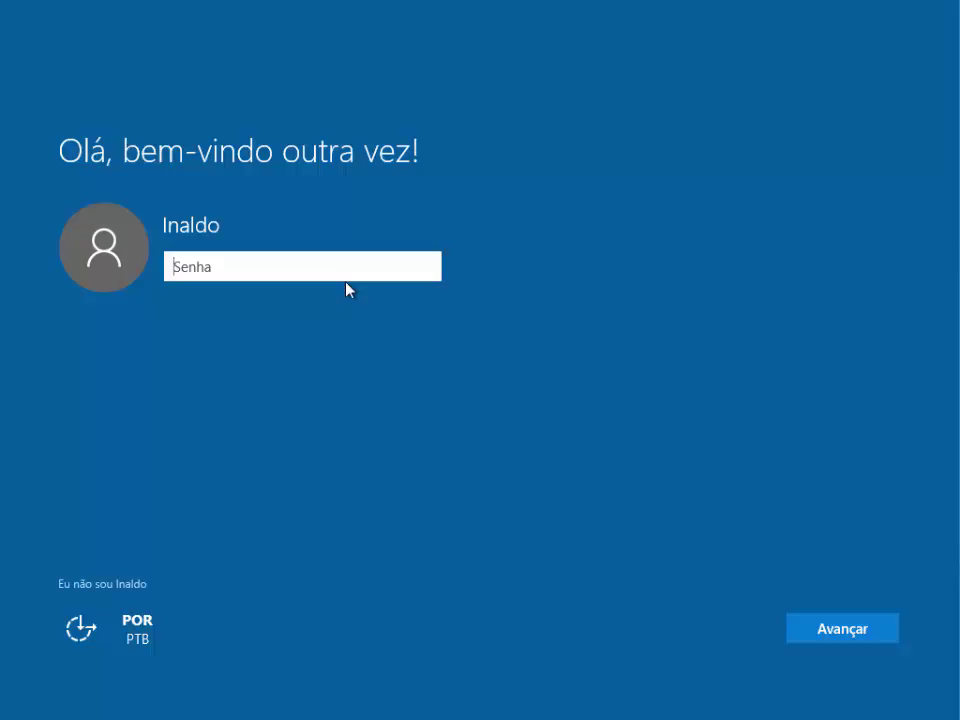
# Sign in with the account password and accept 'Usar configurações Expressas'
pyautogui.write('a******')
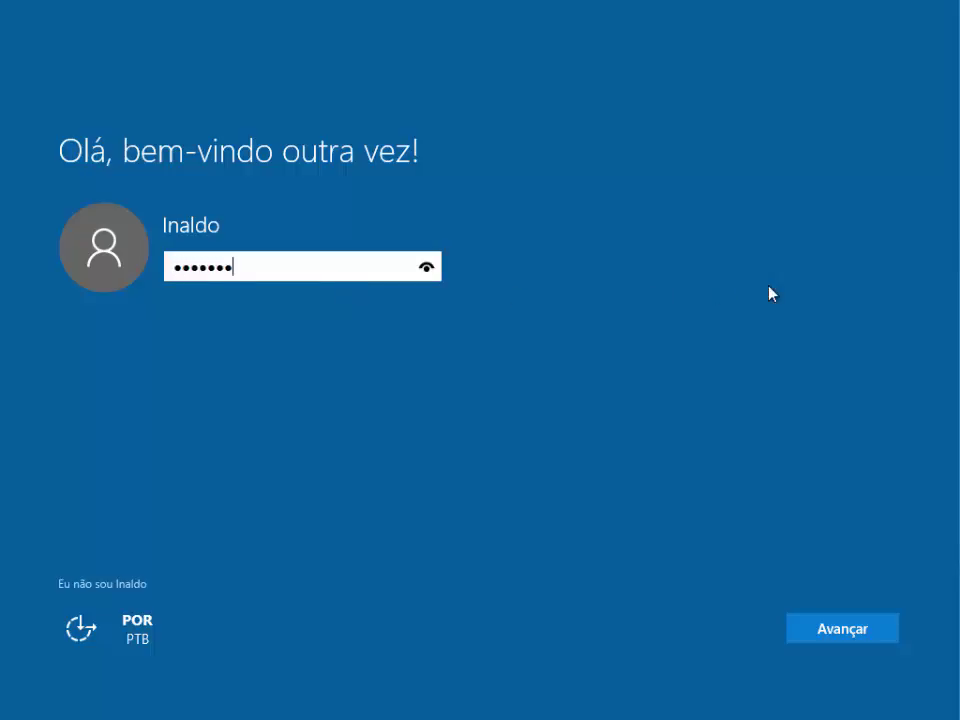
pyautogui.press('Return')
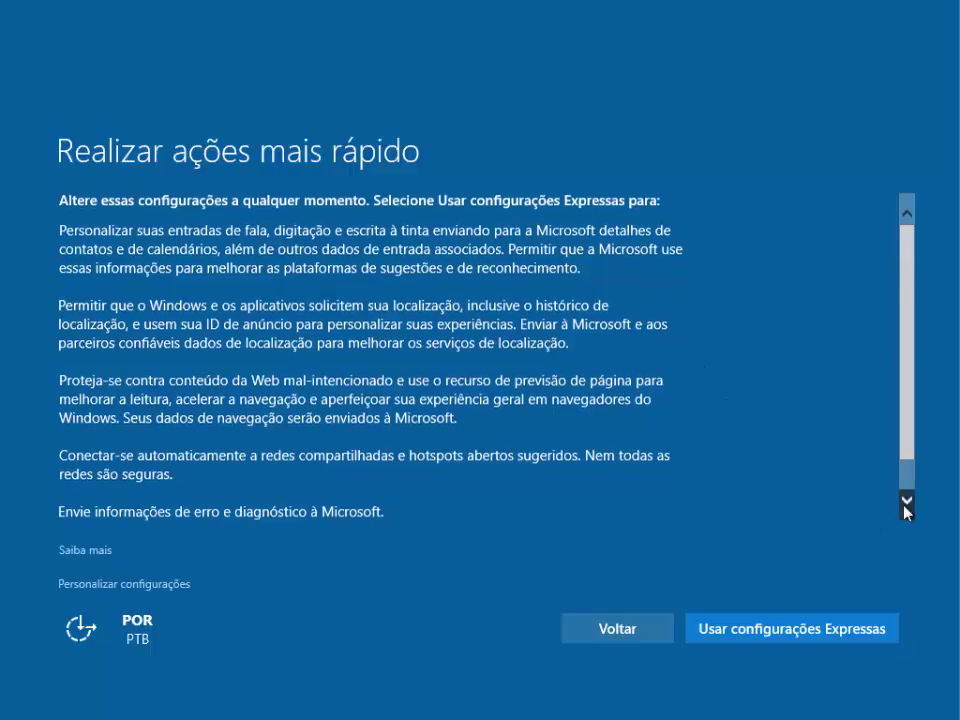
pyautogui.click(907, 502)
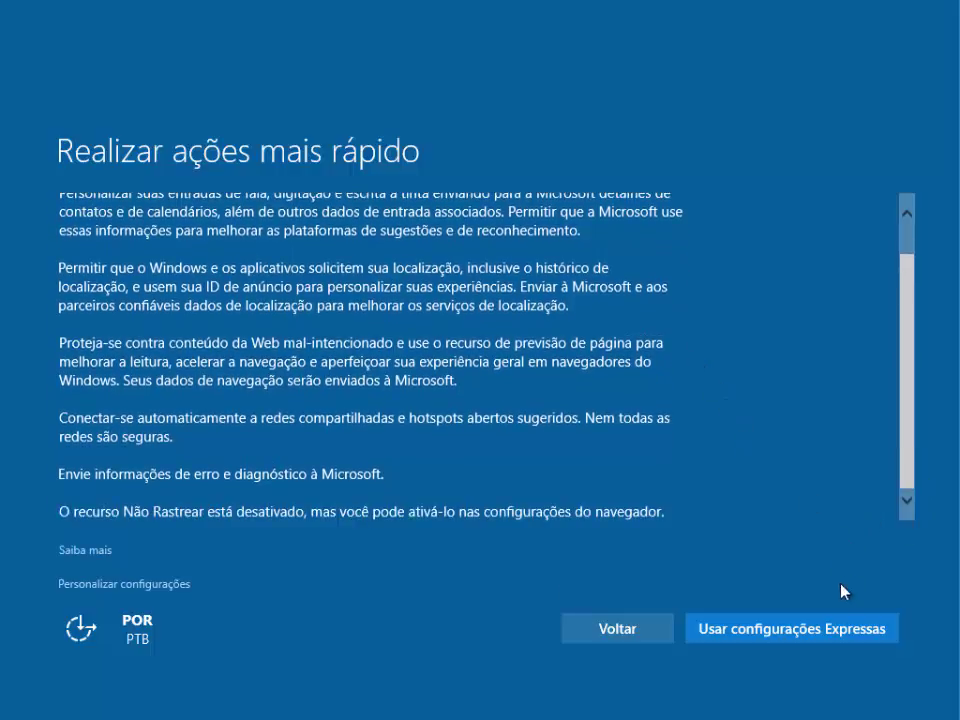
pyautogui.click(820, 641)
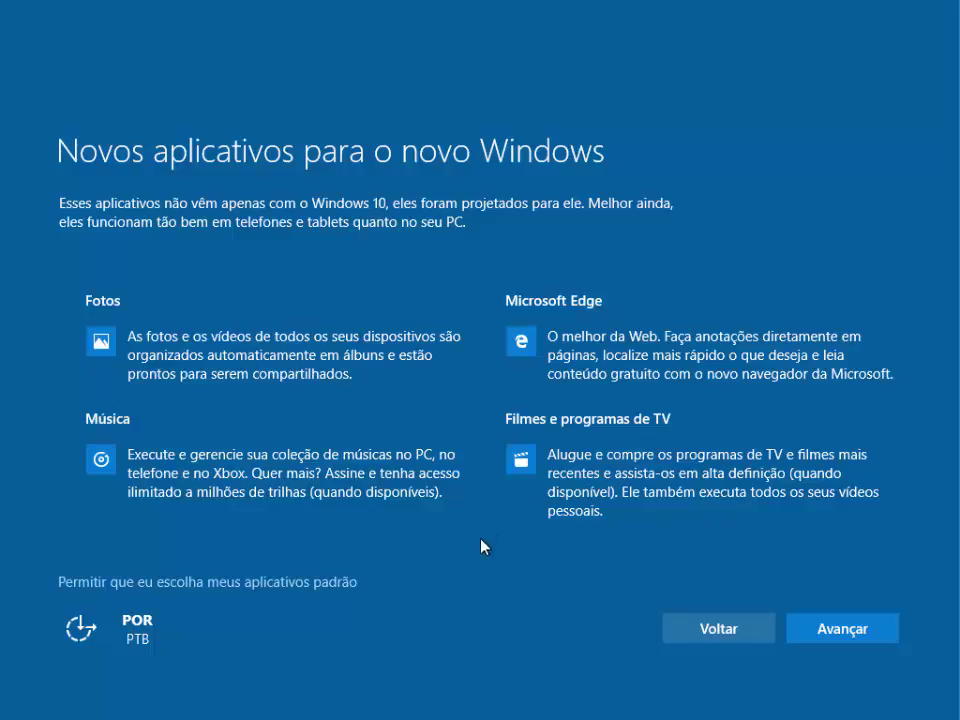
# Continue past the 'Novos aplicativos para o novo Windows' page and let setup finish to the desktop
pyautogui.click(853, 630)
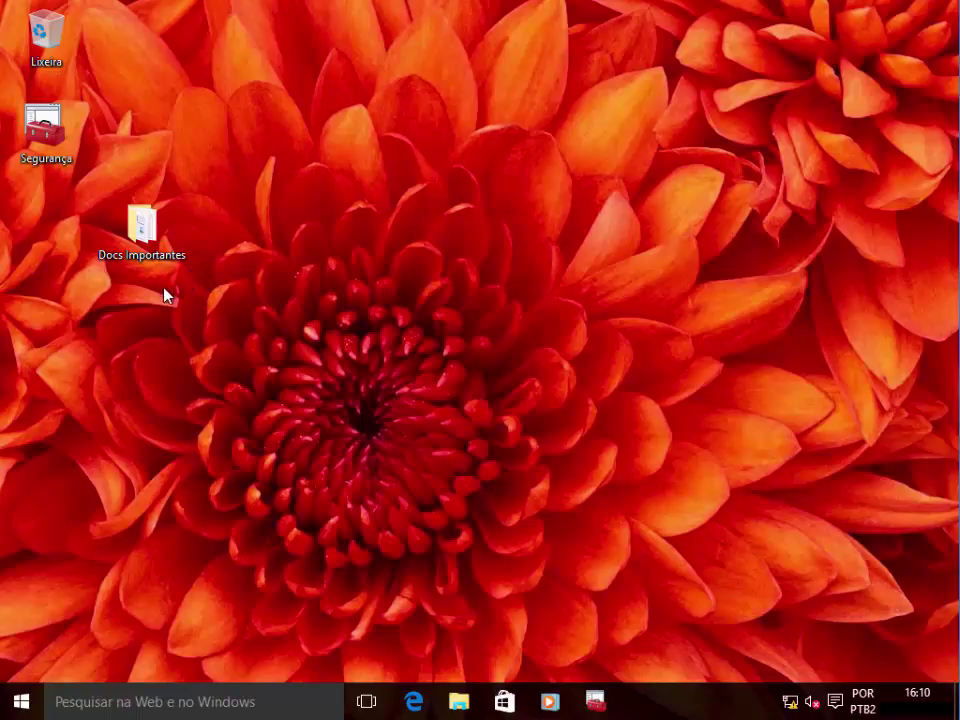
# Open the Docs Importantes folder and check the Contrato document in WordPad, then close it
pyautogui.click(146, 238)
pyautogui.click(398, 315)
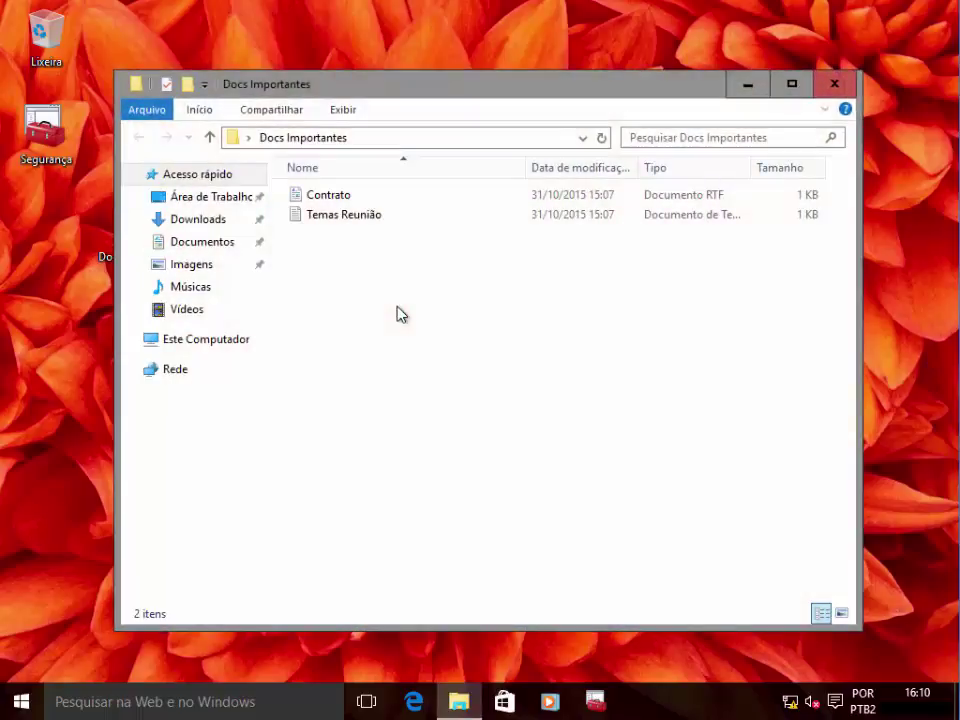
pyautogui.doubleClick(343, 197)
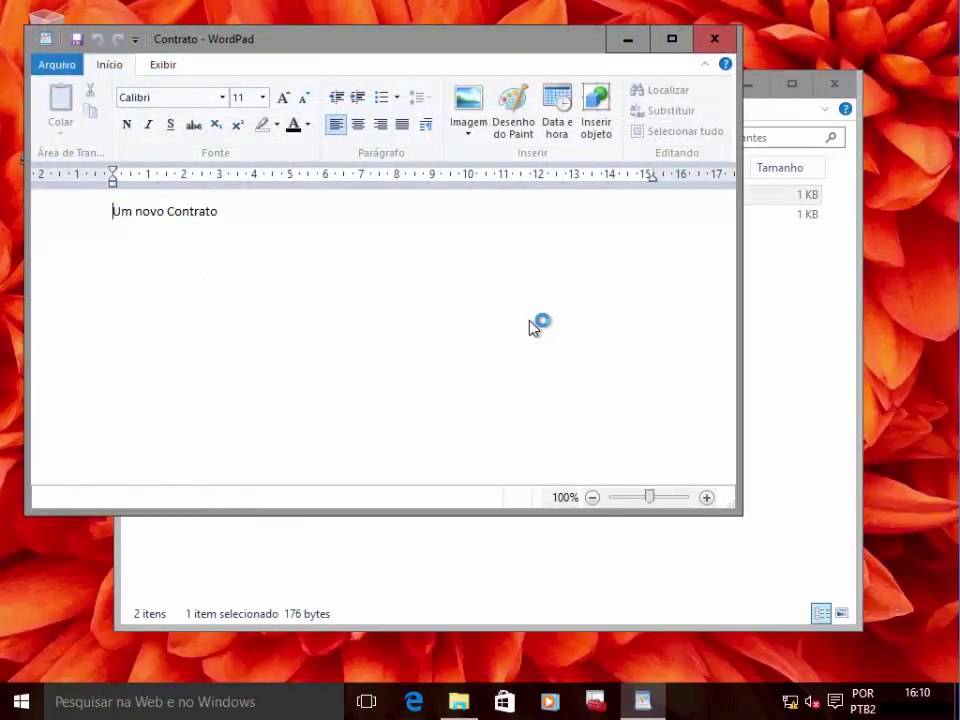
pyautogui.click(724, 41)
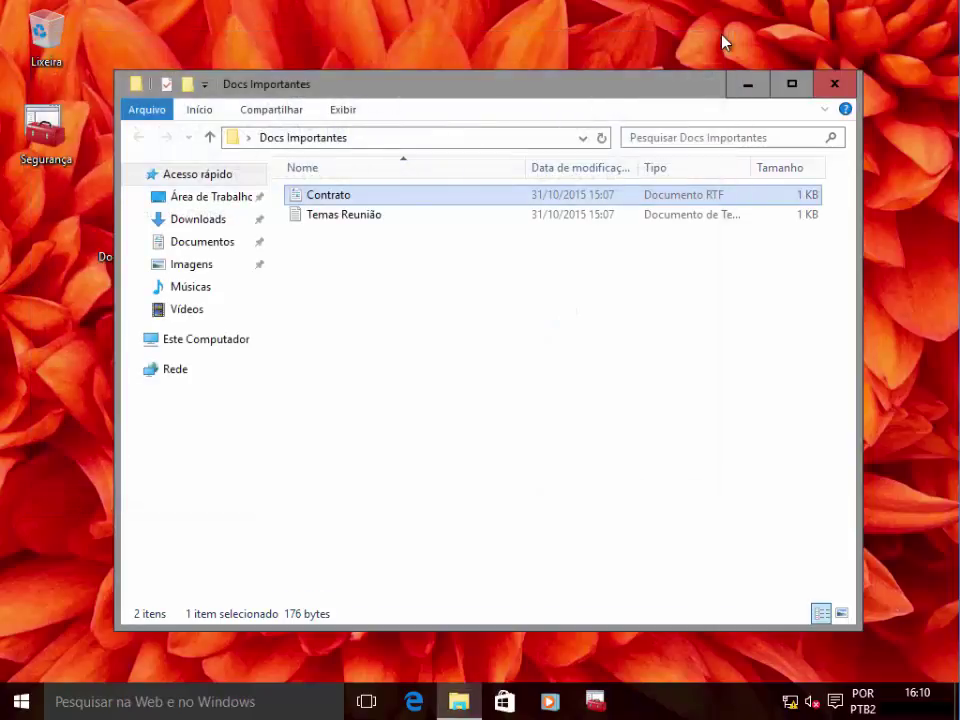
# Open Temas Reunião in Bloco de notas to confirm its text, then close it
pyautogui.click(357, 217)
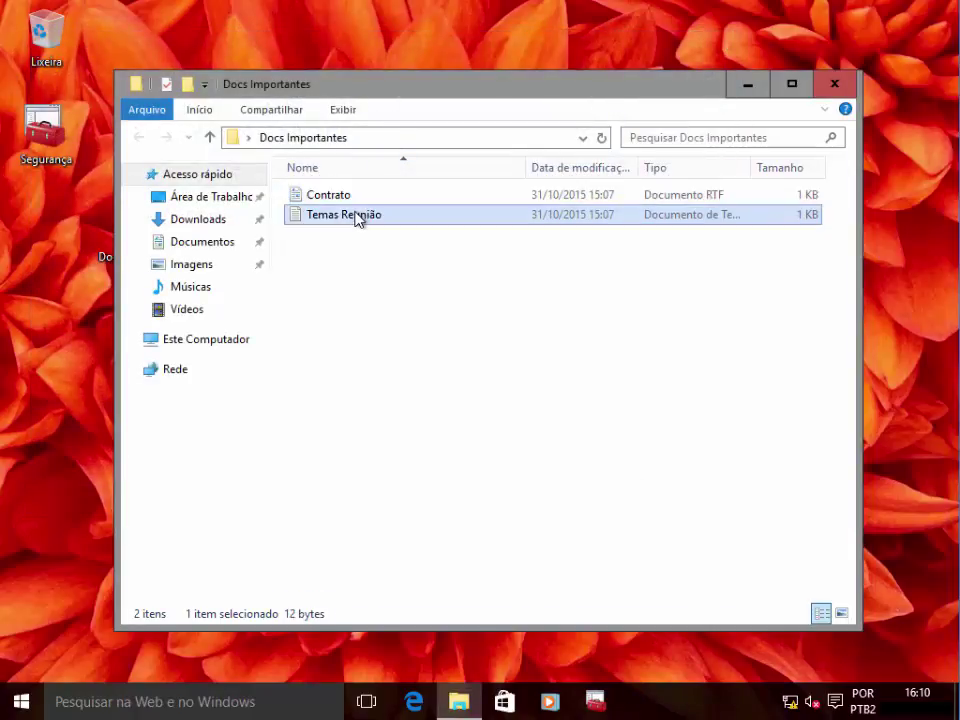
pyautogui.doubleClick(357, 217)
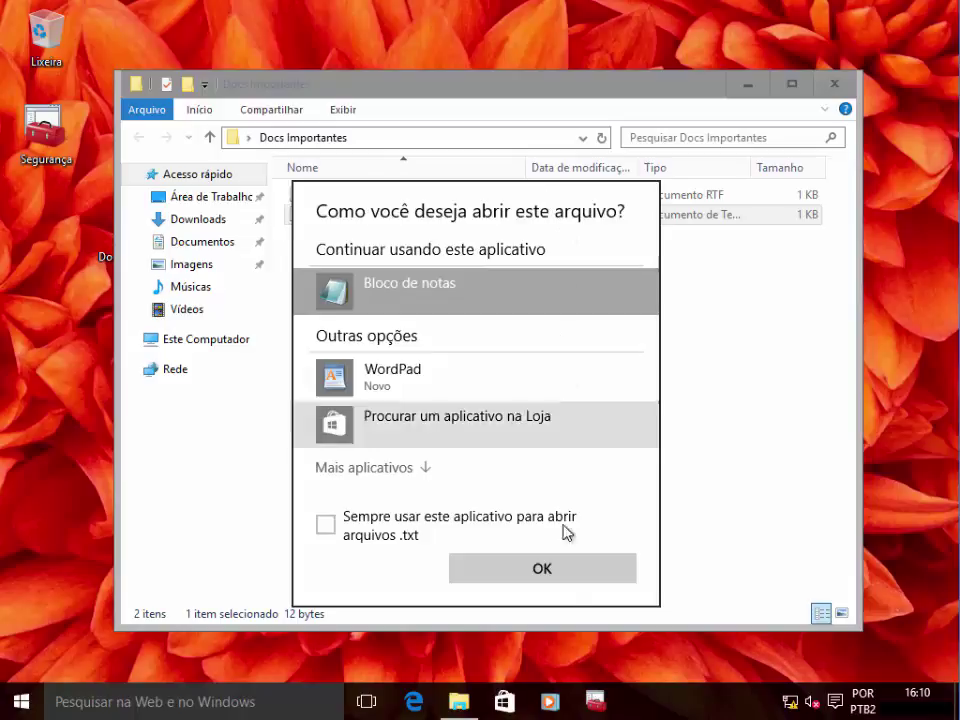
pyautogui.click(561, 577)
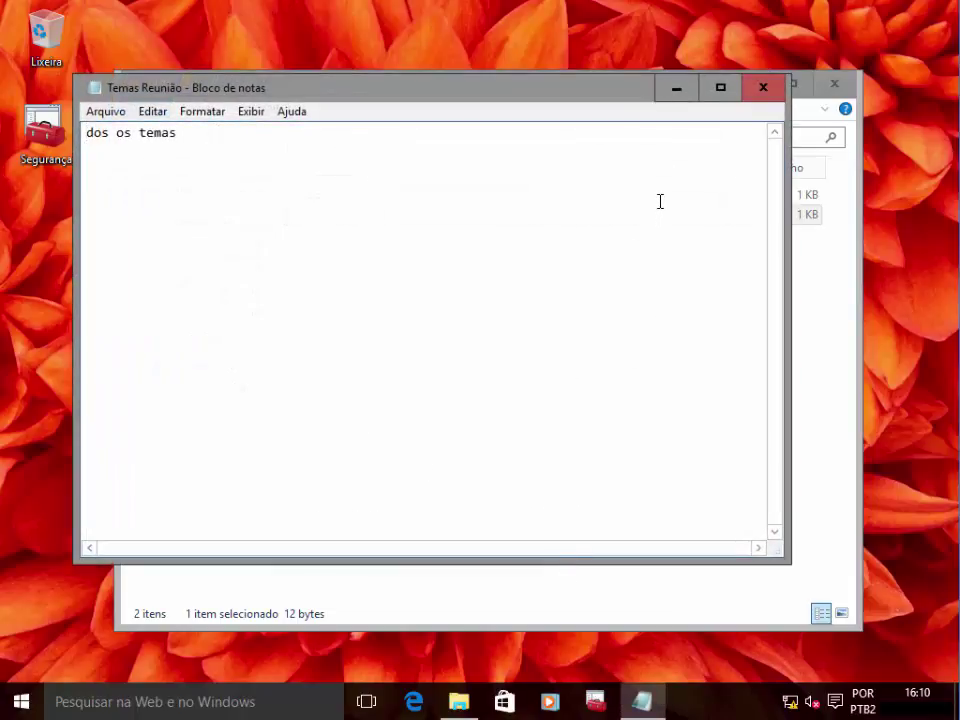
pyautogui.click(767, 95)
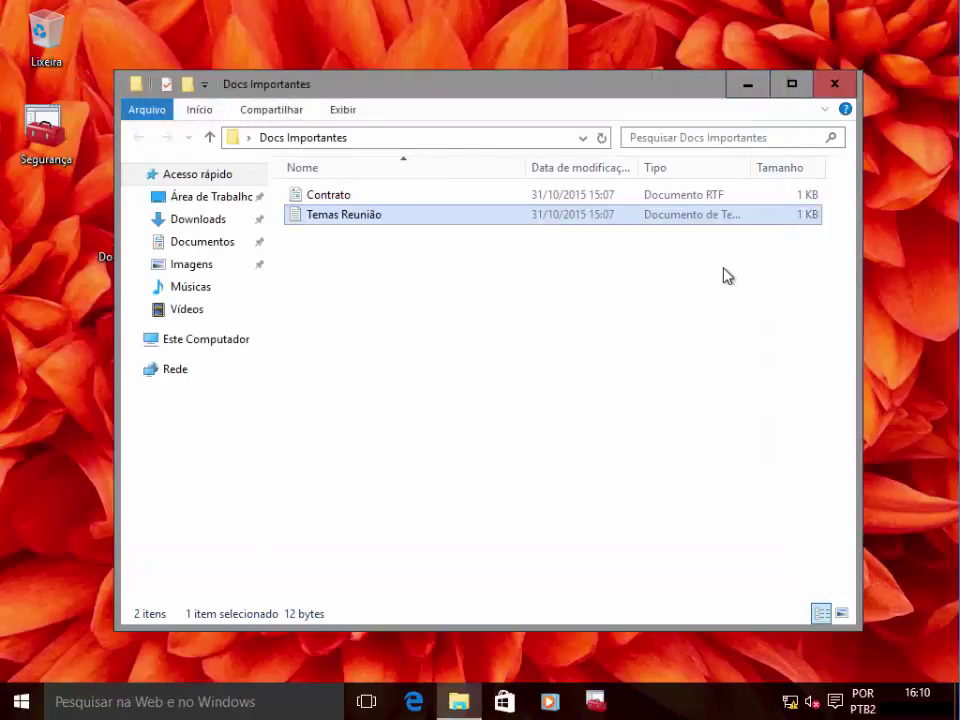
# View the teste picture in Imagens with Fotos, then close the viewer
pyautogui.click(189, 273)
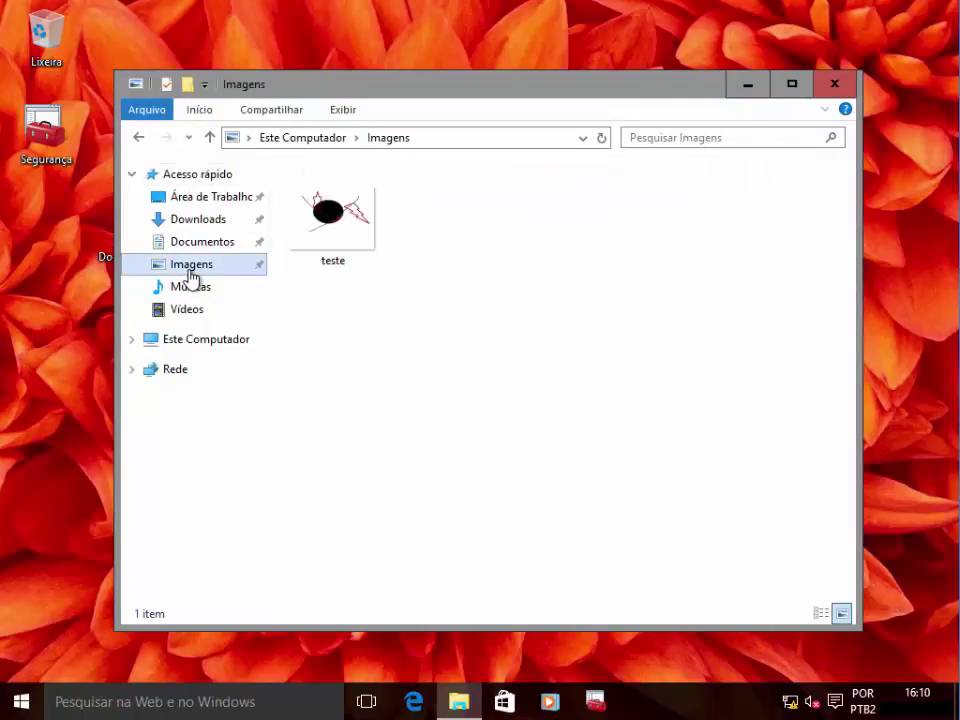
pyautogui.click(330, 238)
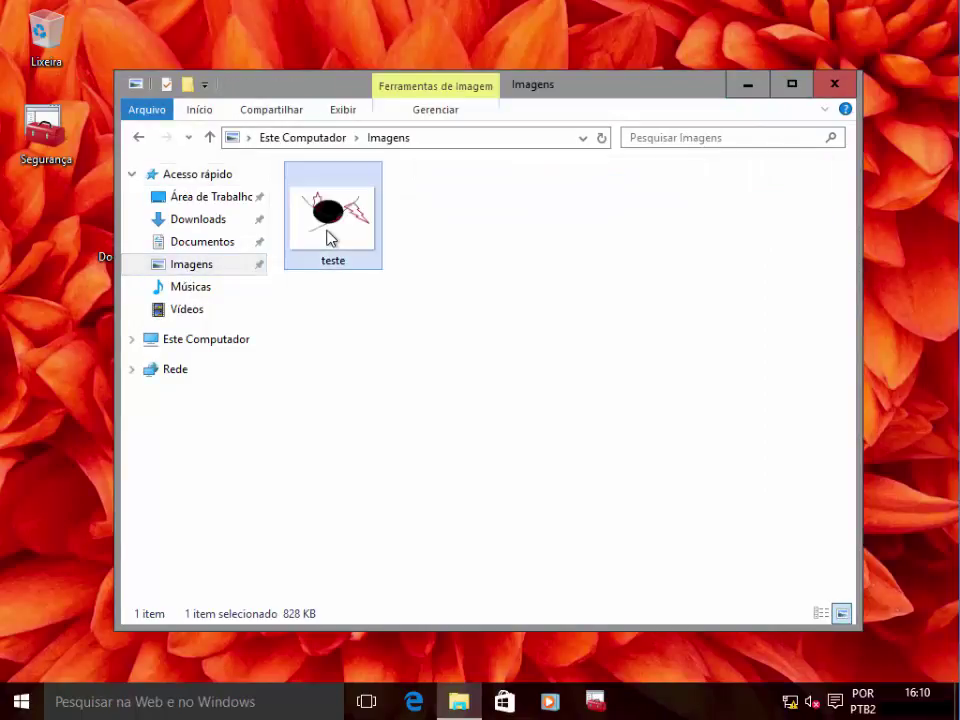
pyautogui.doubleClick(330, 238)
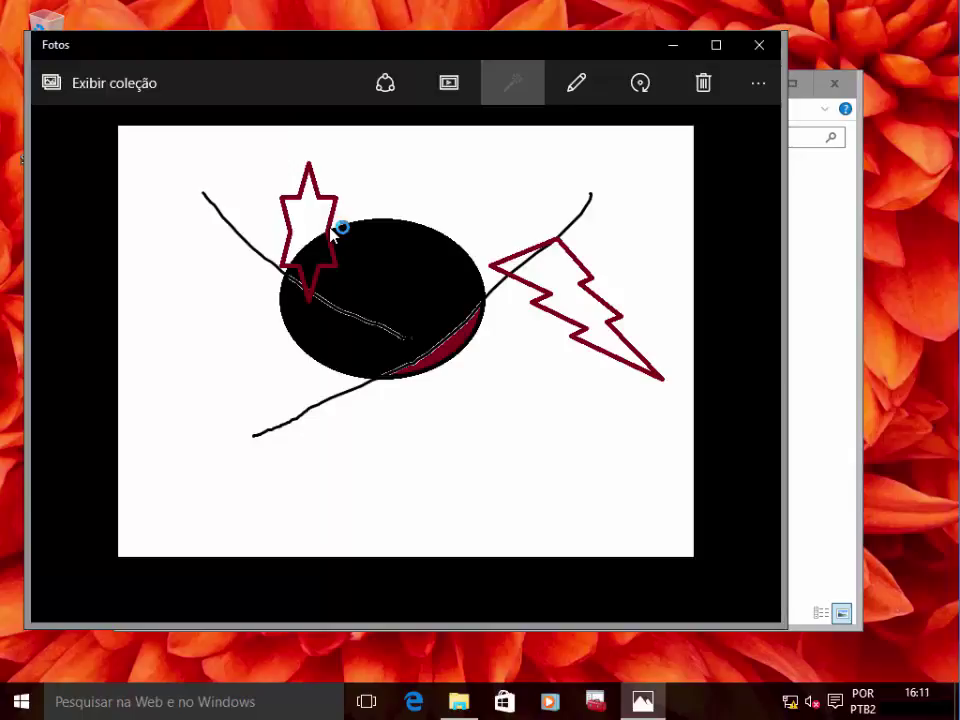
pyautogui.click(766, 54)
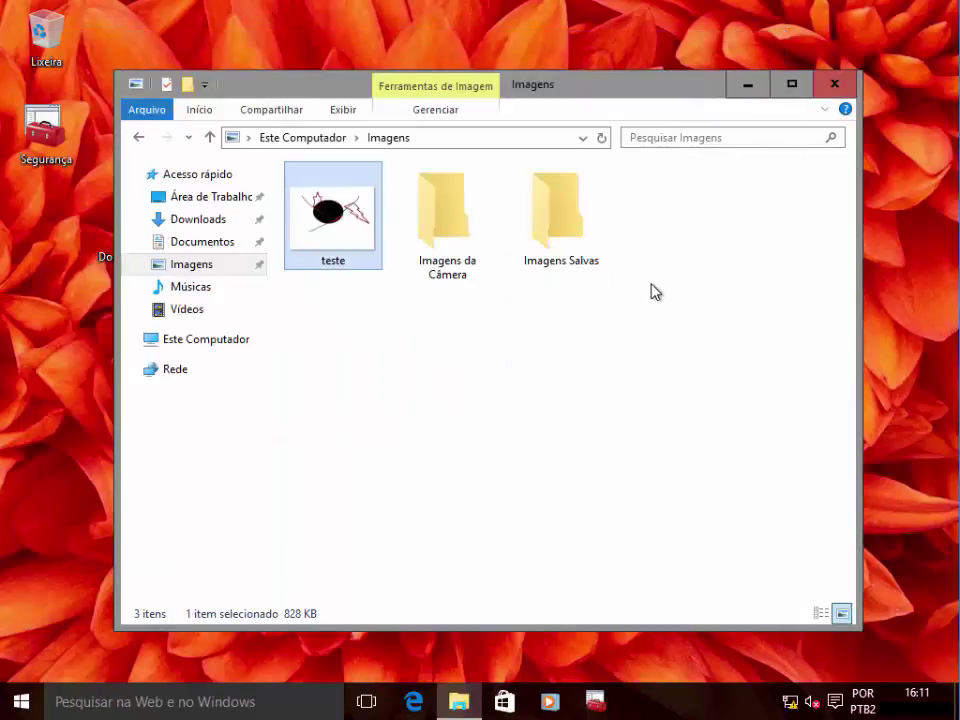
# View the teste picture in Documentos > Janeiro, close Fotos, and show Este Computador
pyautogui.click(180, 248)
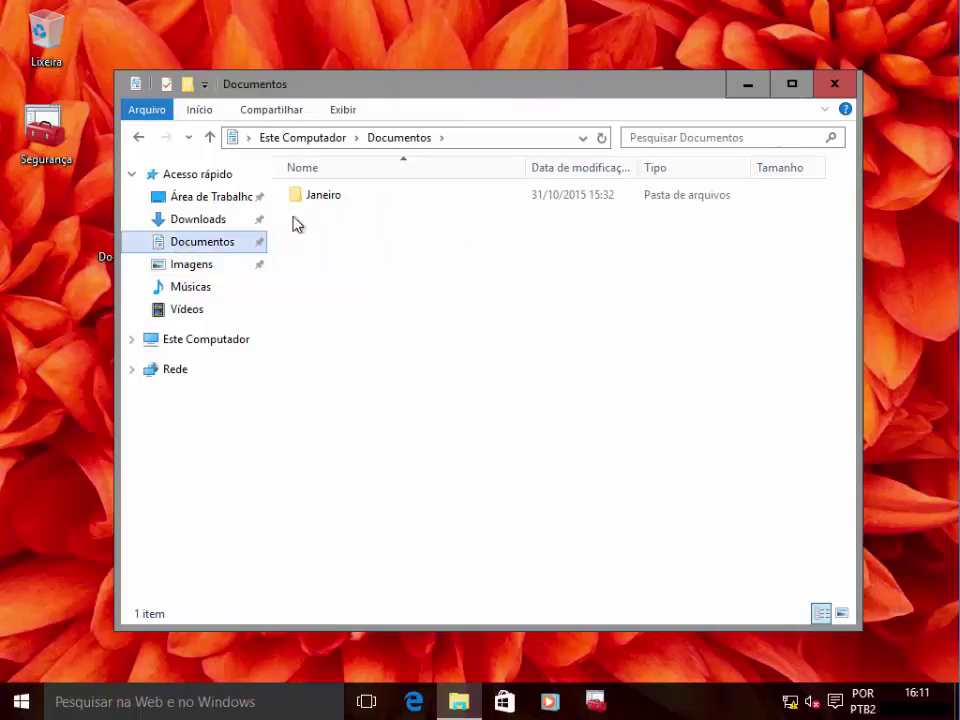
pyautogui.doubleClick(347, 204)
pyautogui.doubleClick(347, 204)
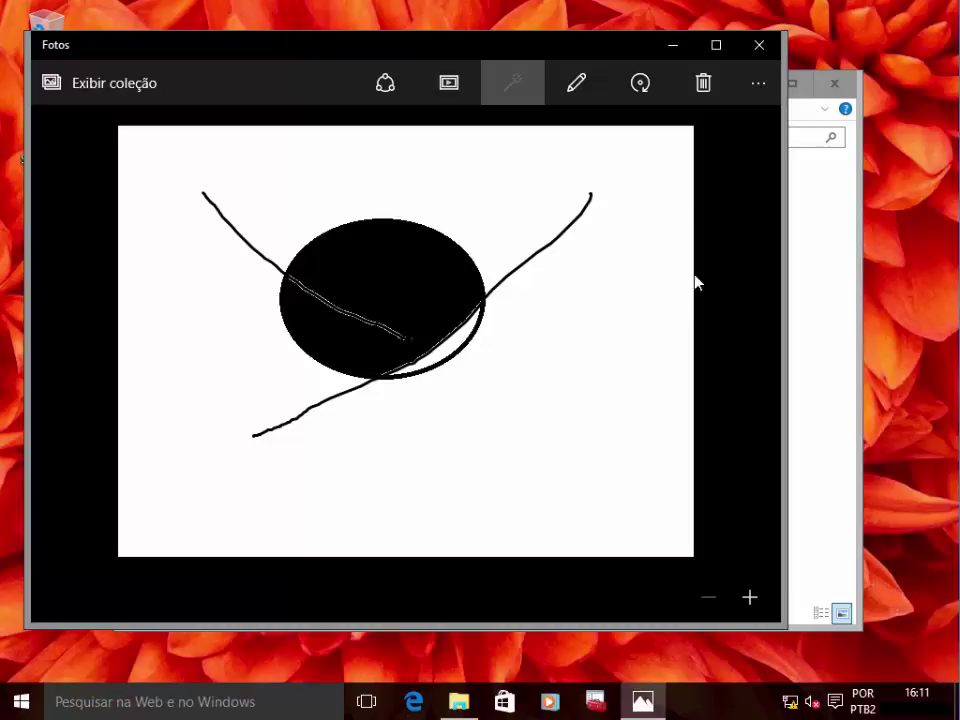
pyautogui.click(757, 45)
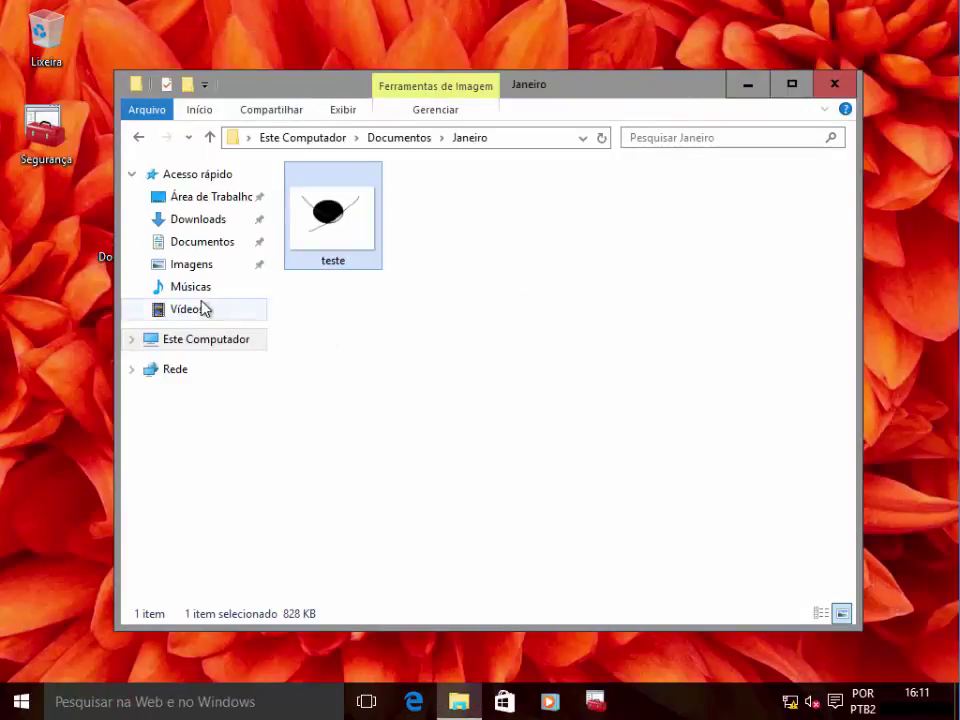
pyautogui.click(205, 340)
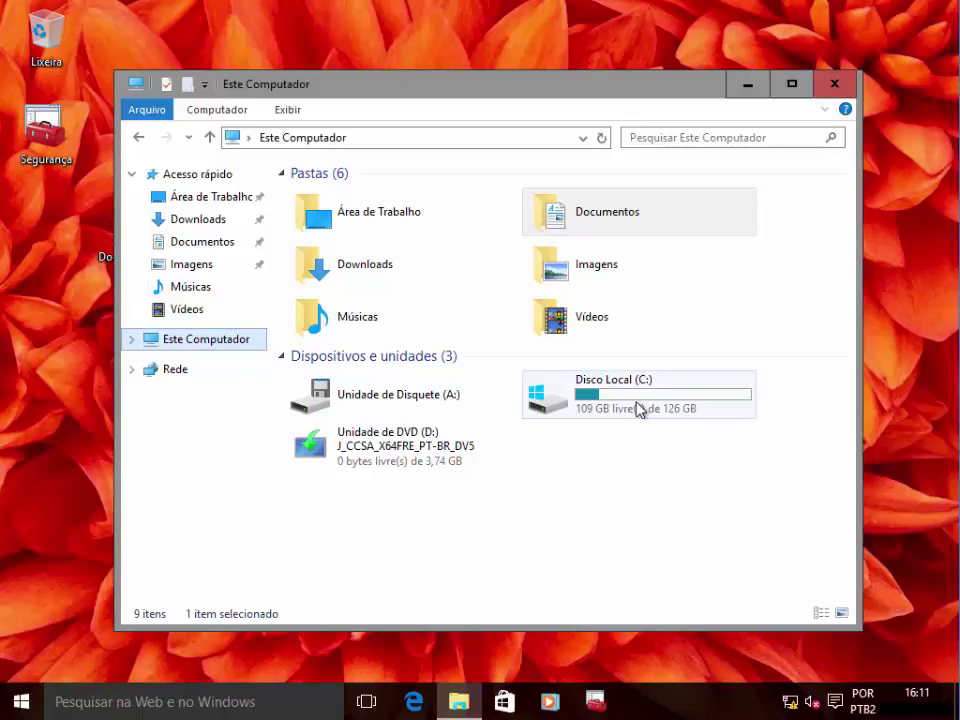
# Browse the old-system folders inside Windows.old on Disco Local (C:), then close File Explorer
pyautogui.doubleClick(639, 409)
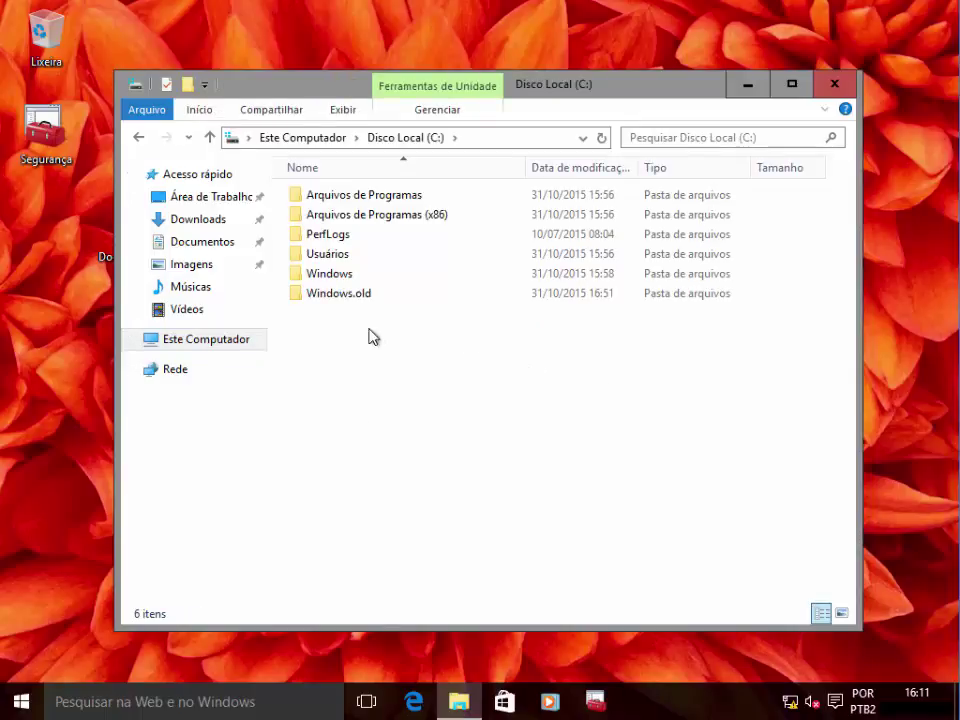
pyautogui.click(349, 304)
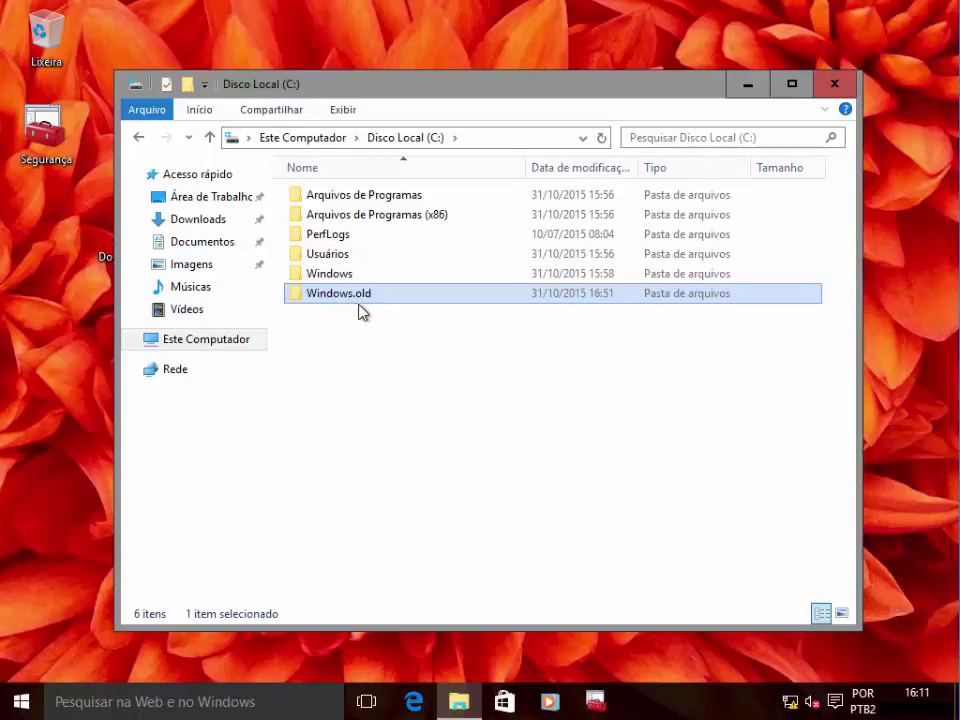
pyautogui.doubleClick(340, 293)
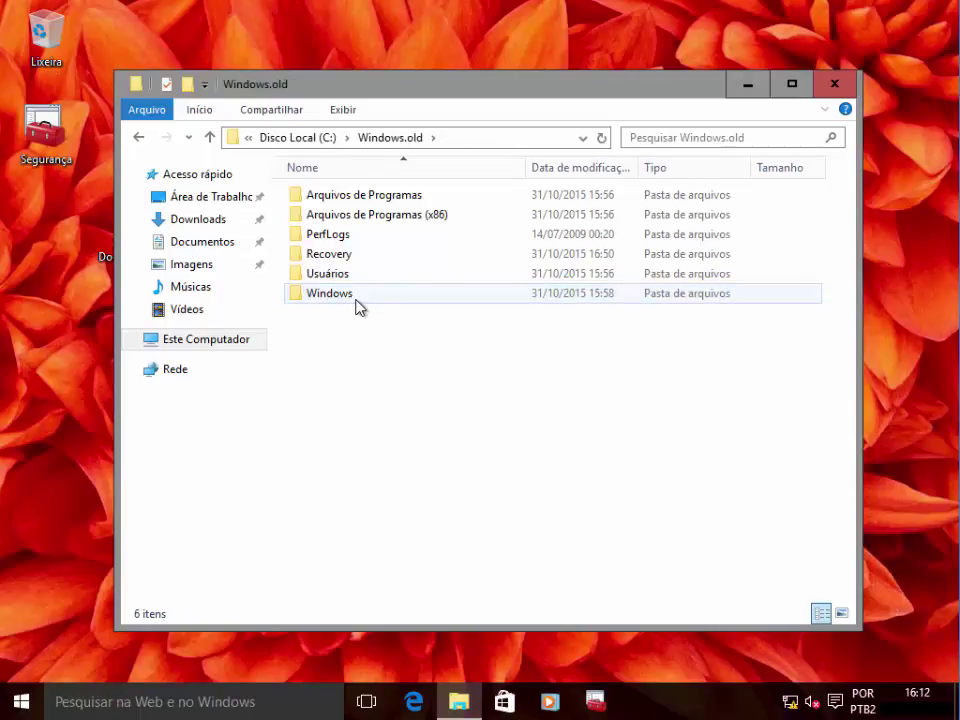
pyautogui.click(836, 84)
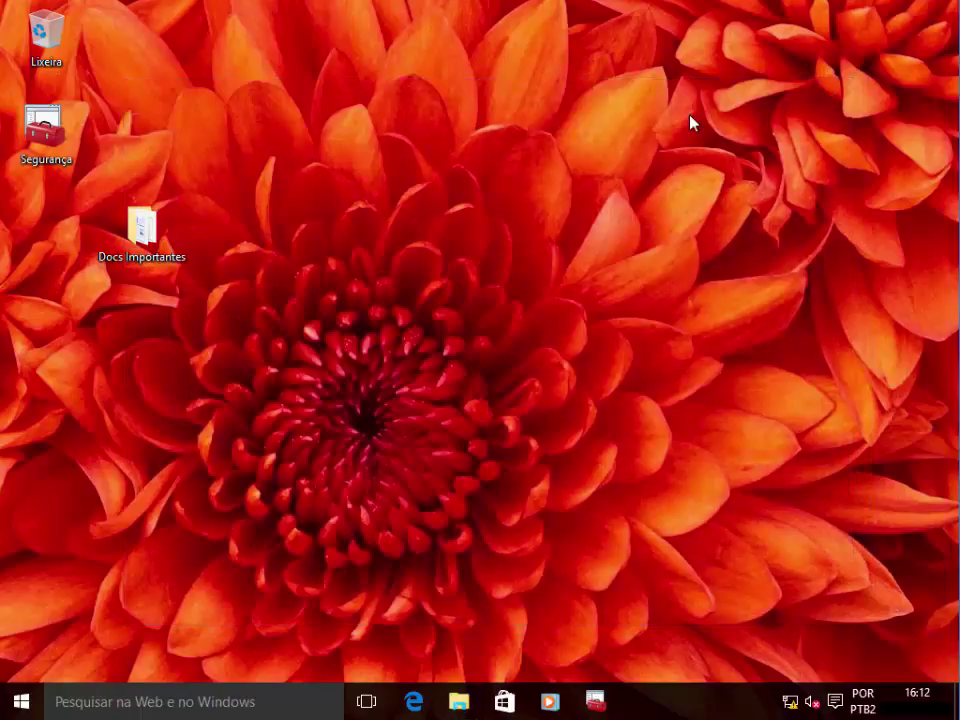
# Launch the Segurança.msc console from the desktop, approving the UAC prompt
pyautogui.click(50, 140)
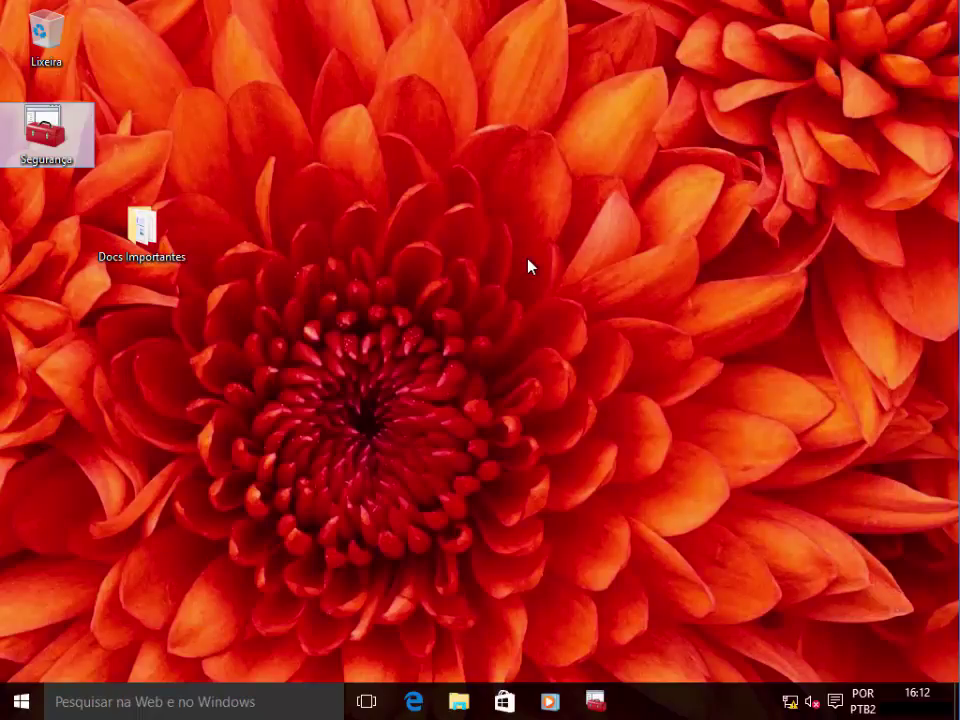
pyautogui.press('Return')
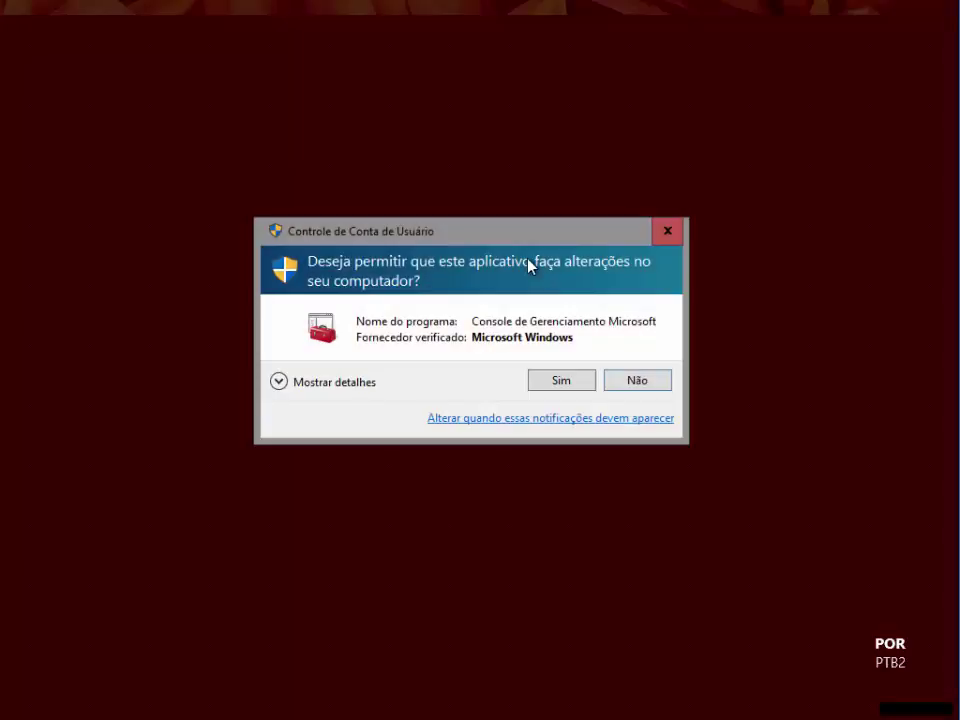
pyautogui.click(559, 382)
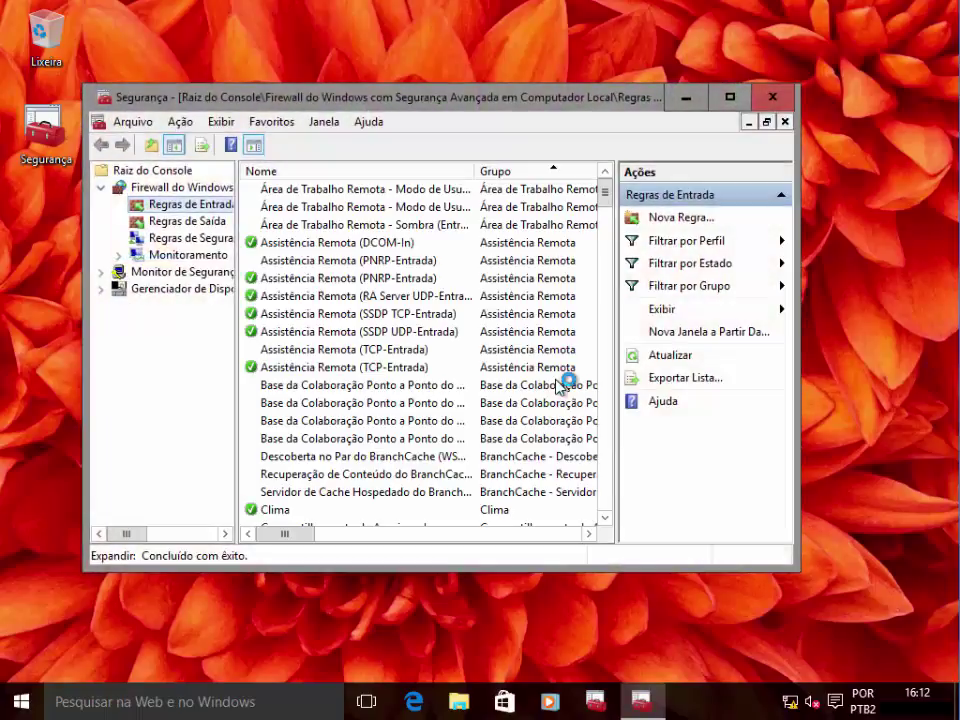
# Review outbound firewall rules and Device Manager, then close the console saving its settings
pyautogui.click(205, 228)
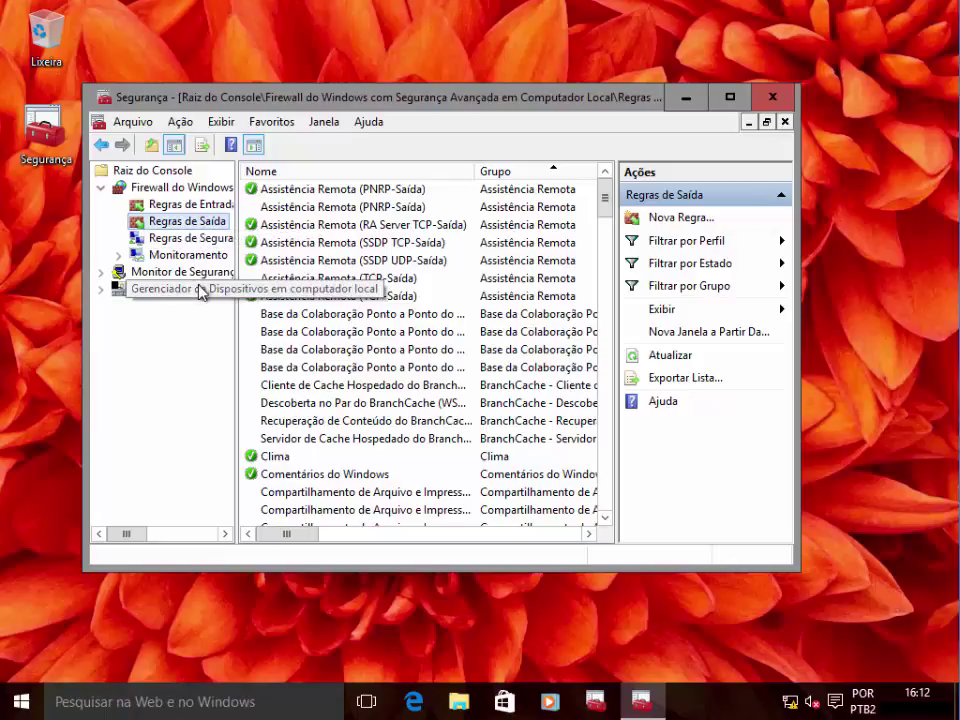
pyautogui.click(200, 291)
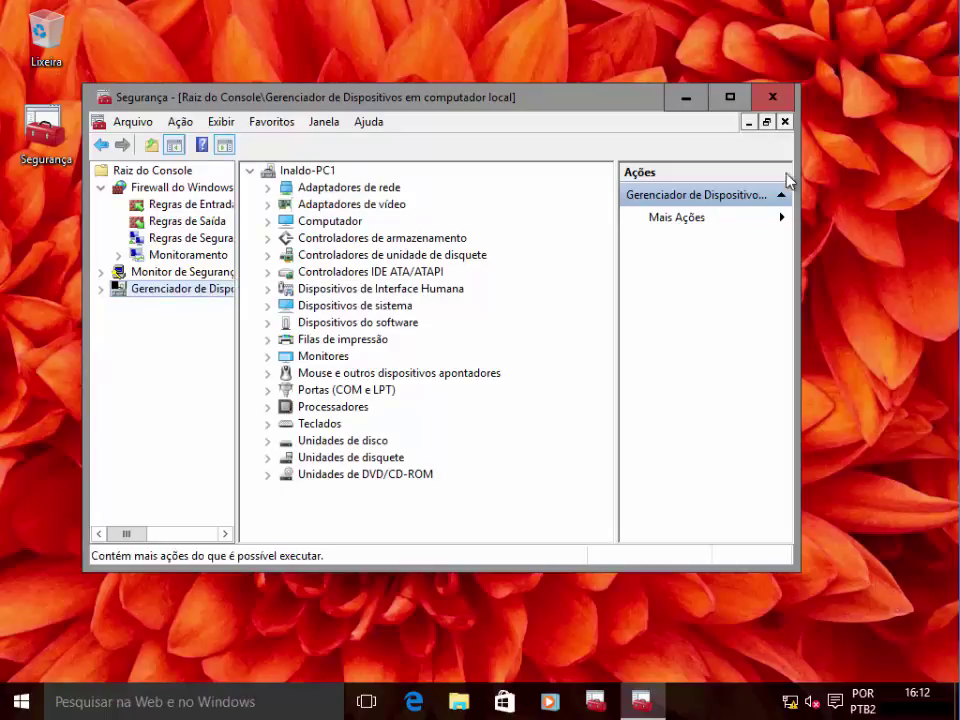
pyautogui.click(775, 98)
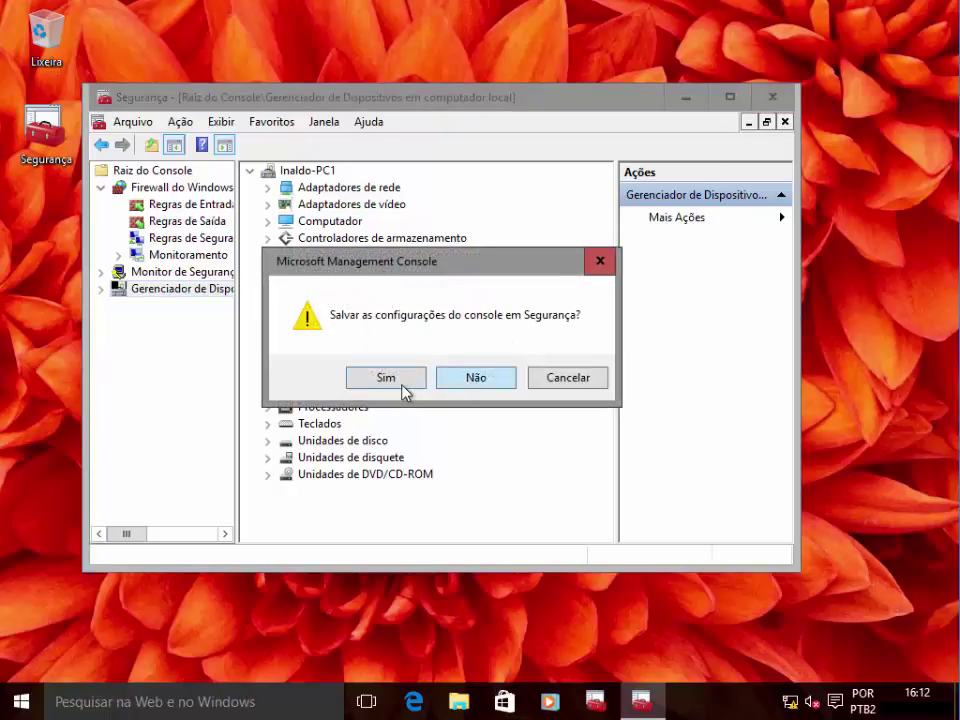
pyautogui.click(386, 379)
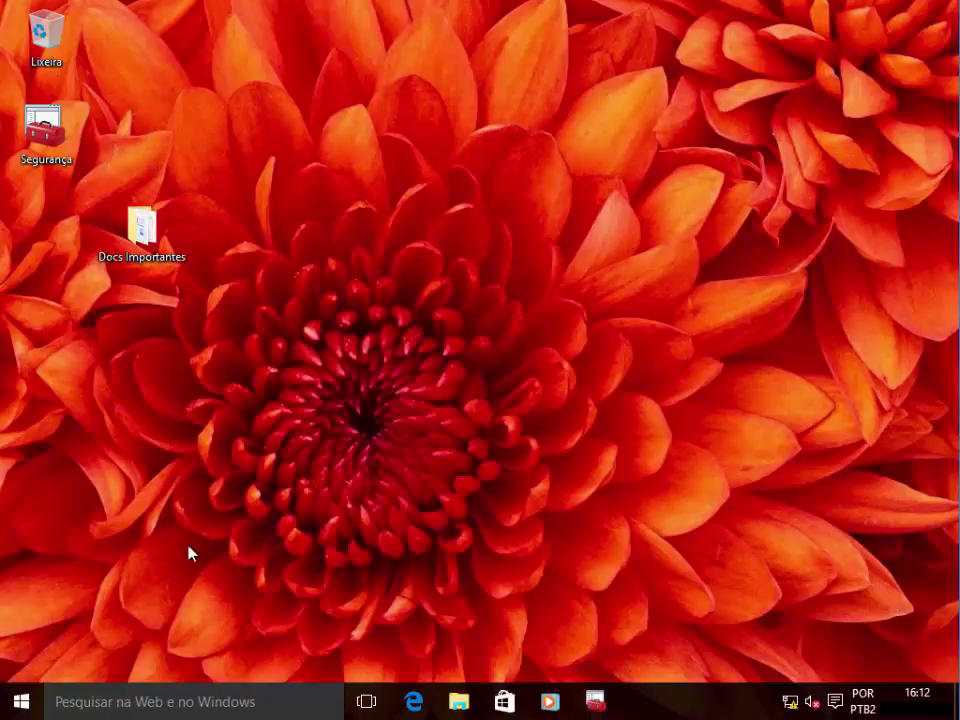
pyautogui.rightClick(20, 704)
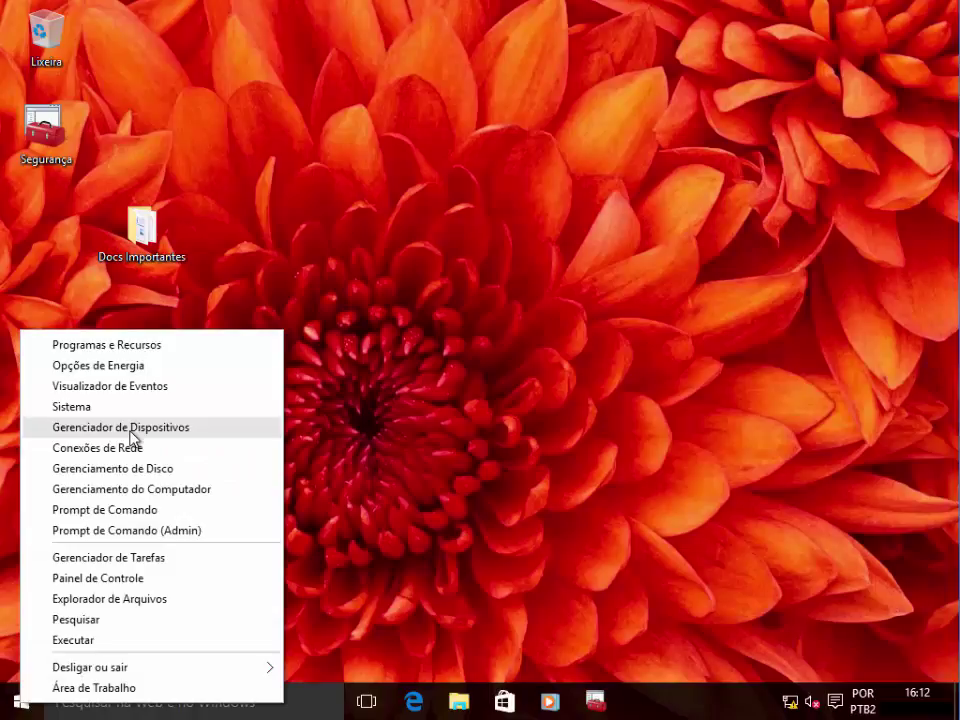
pyautogui.click(343, 536)
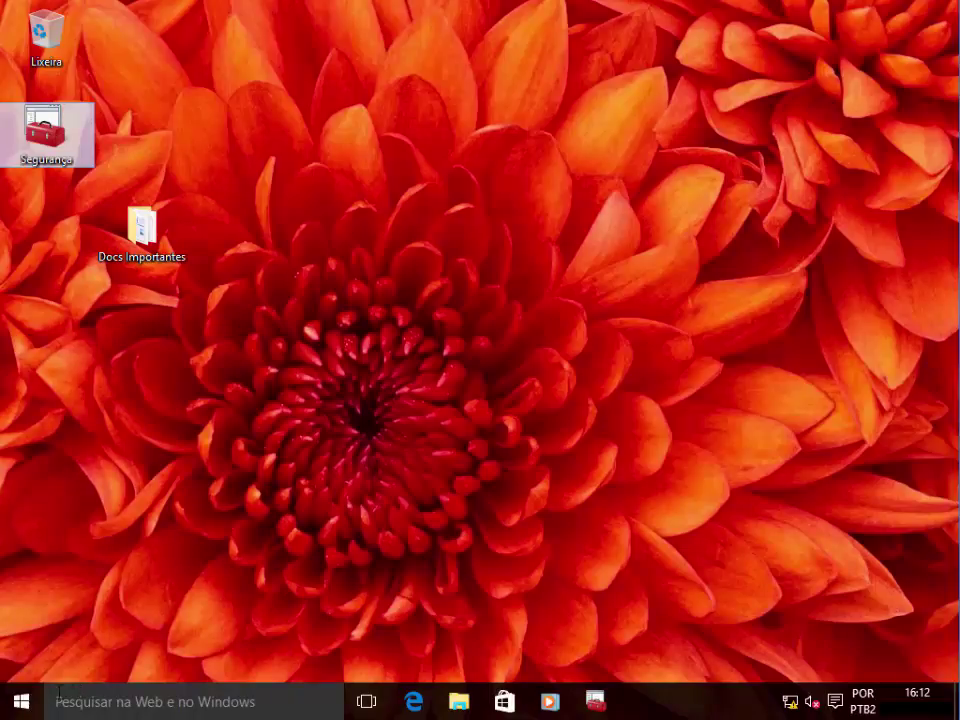
pyautogui.click(24, 704)
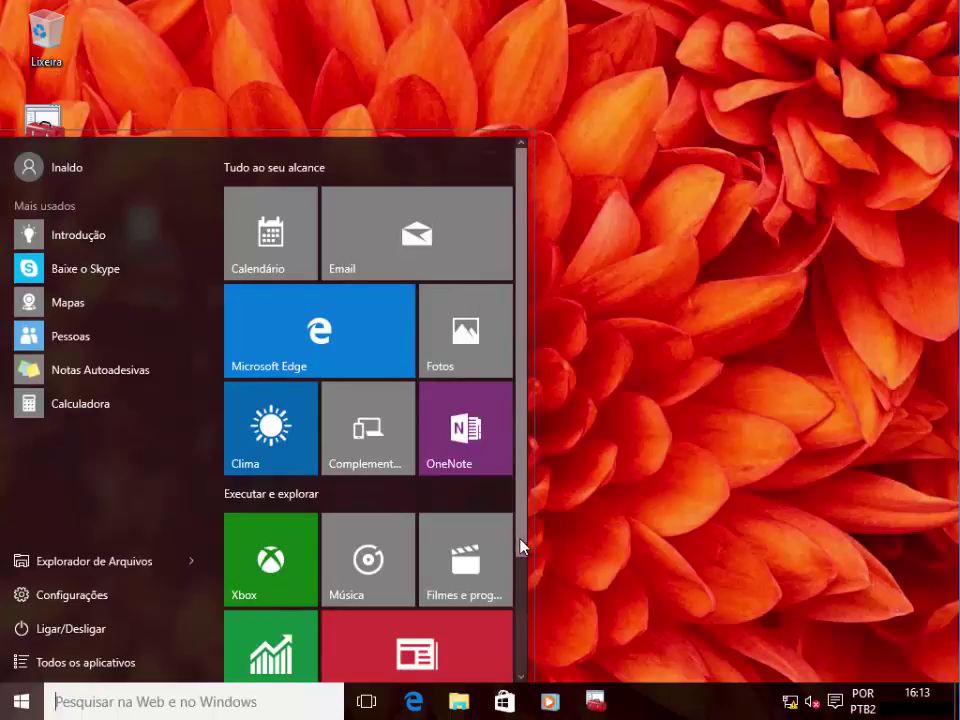
pyautogui.moveTo(521, 546); pyautogui.dragTo(526, 678)
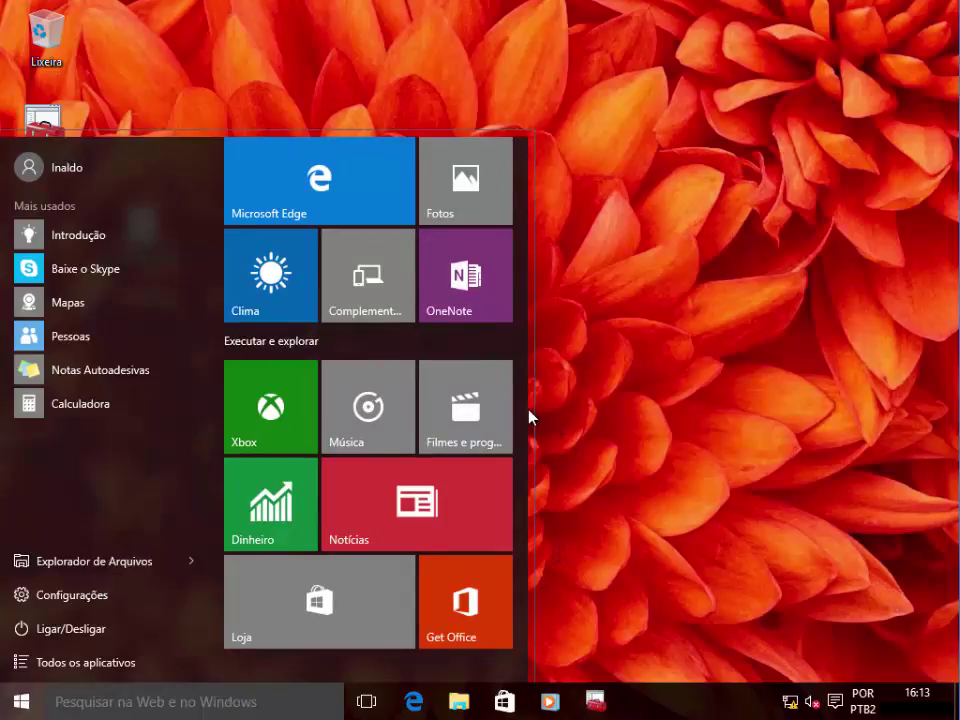
pyautogui.moveTo(522, 417)
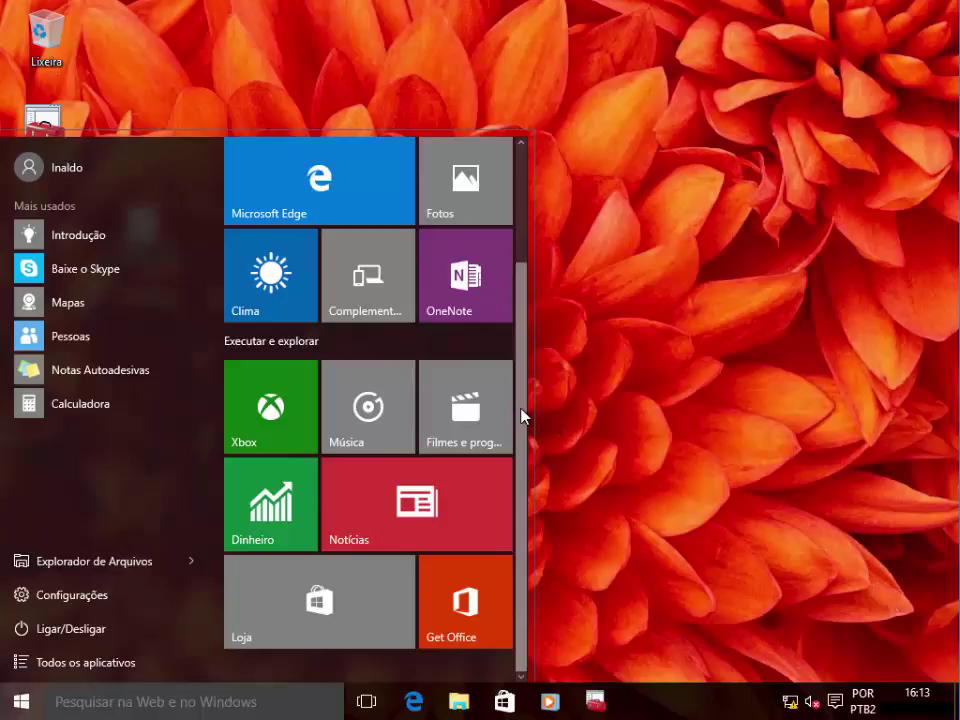
pyautogui.scroll(2, 523, 405)
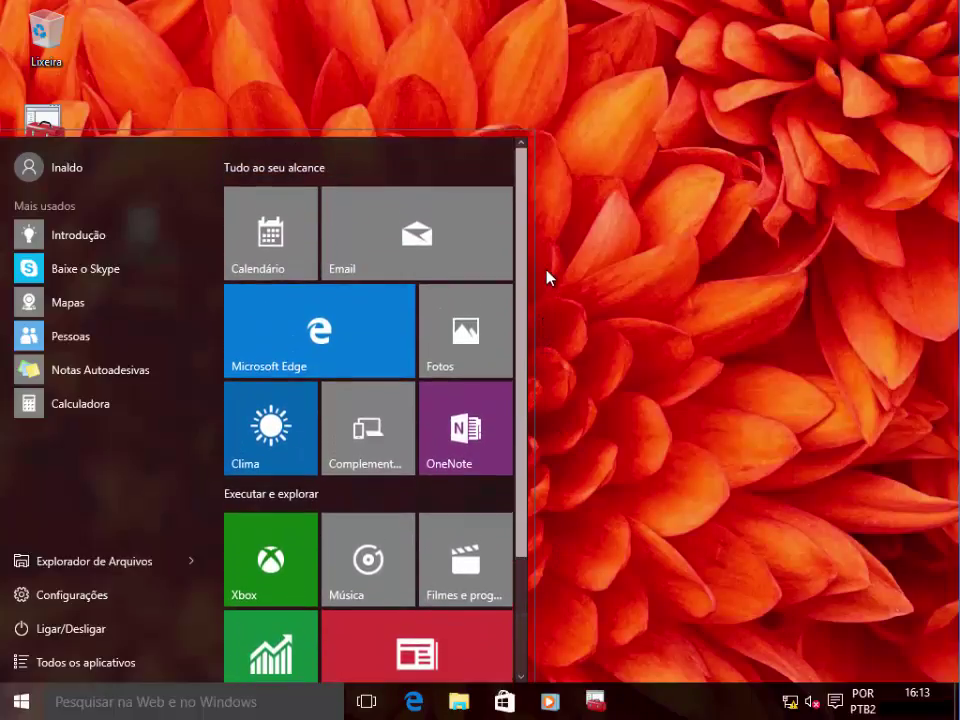
pyautogui.scroll(-3, 534, 390)
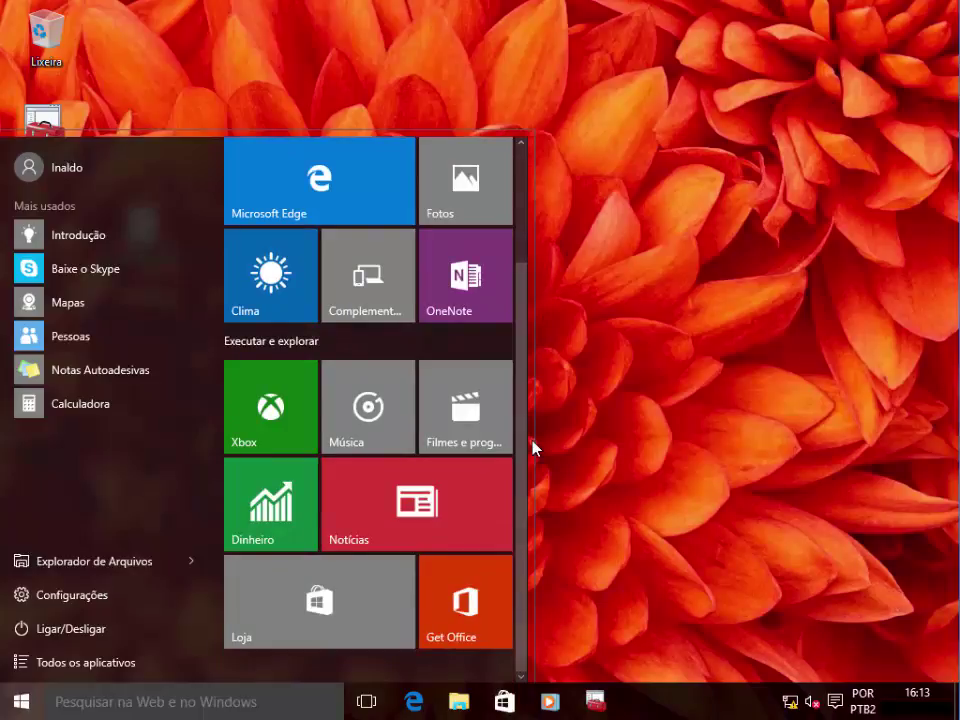
pyautogui.click(596, 430)
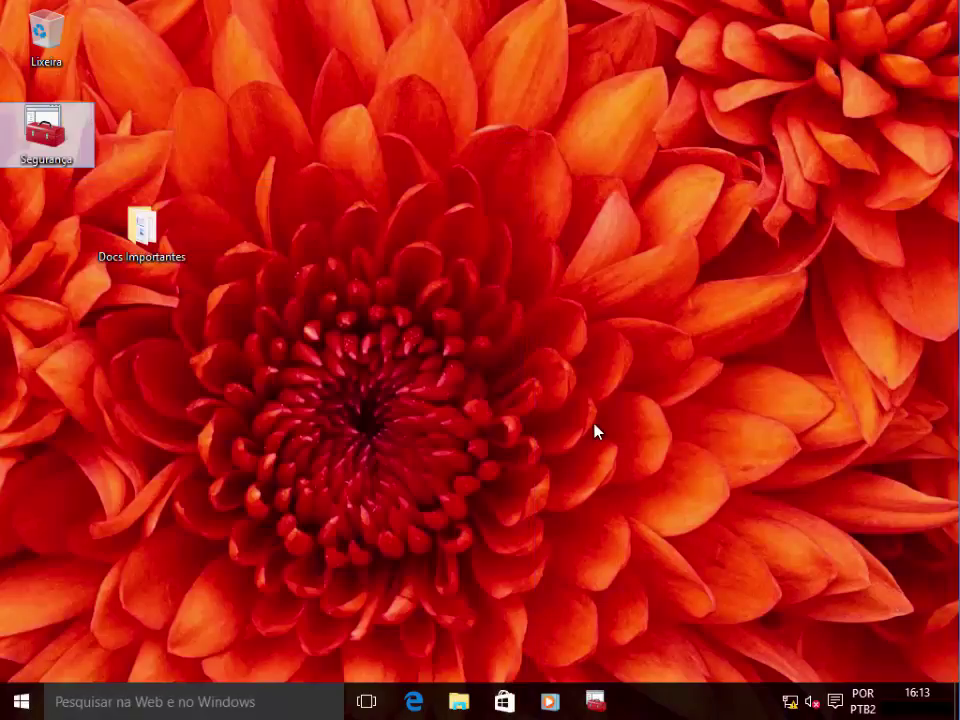
pyautogui.click(446, 443)
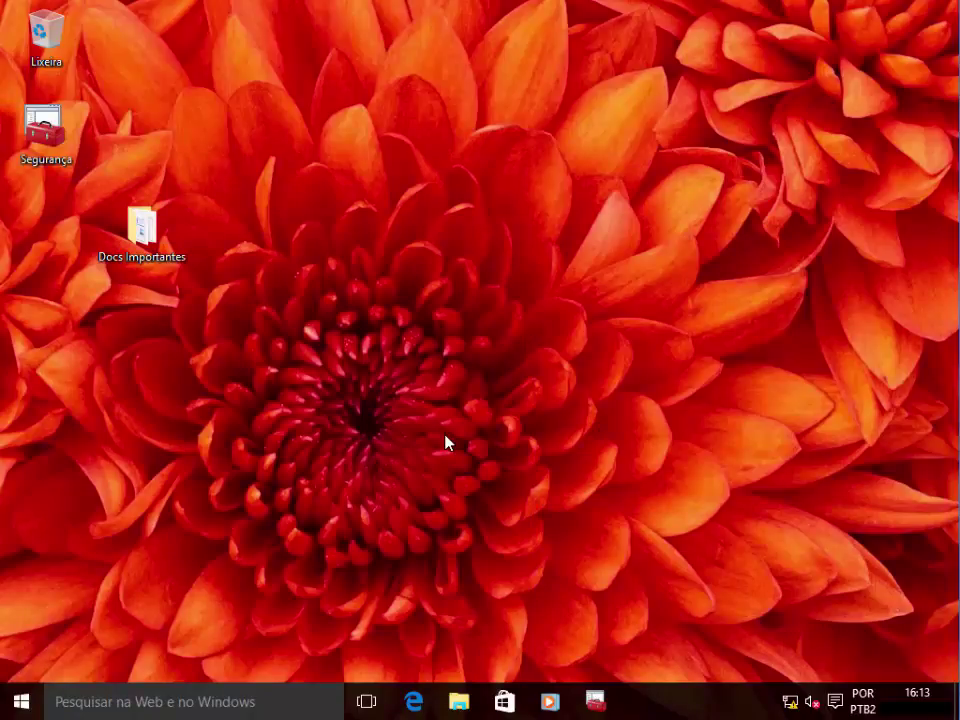
pyautogui.press('super+Pause')
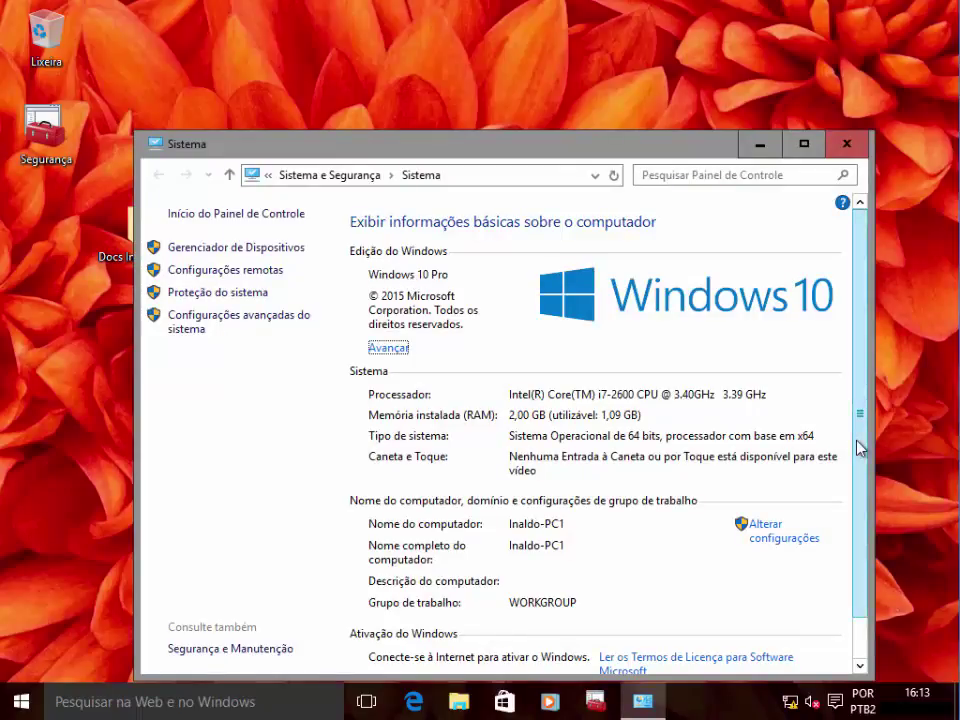
pyautogui.moveTo(699, 150); pyautogui.dragTo(691, 79)
pyautogui.moveTo(853, 480); pyautogui.dragTo(855, 528)
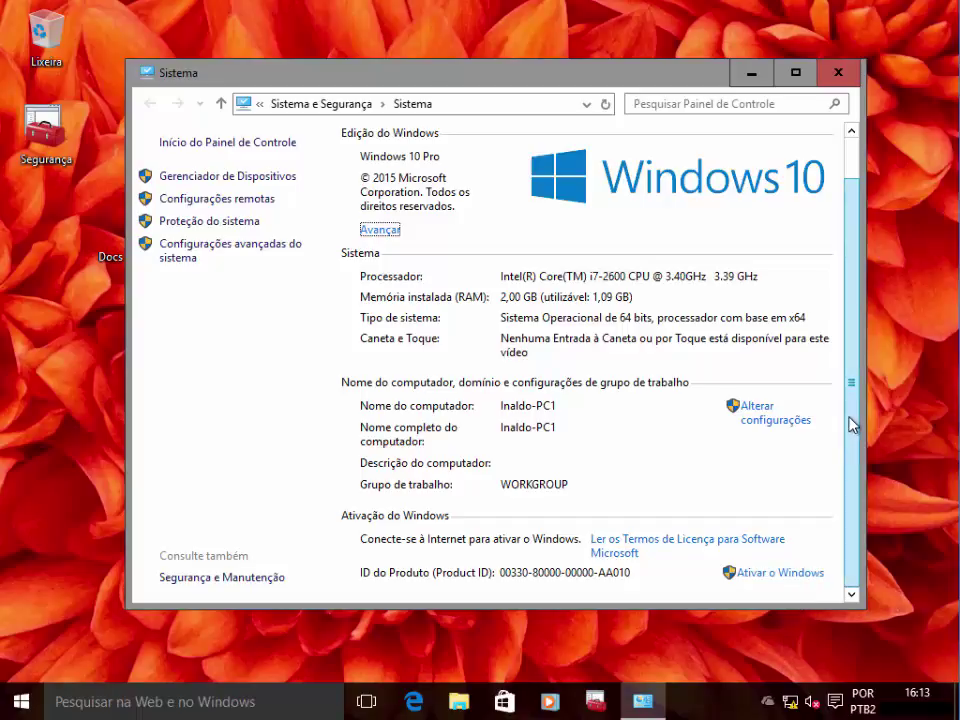
pyautogui.moveTo(852, 424); pyautogui.dragTo(852, 357)
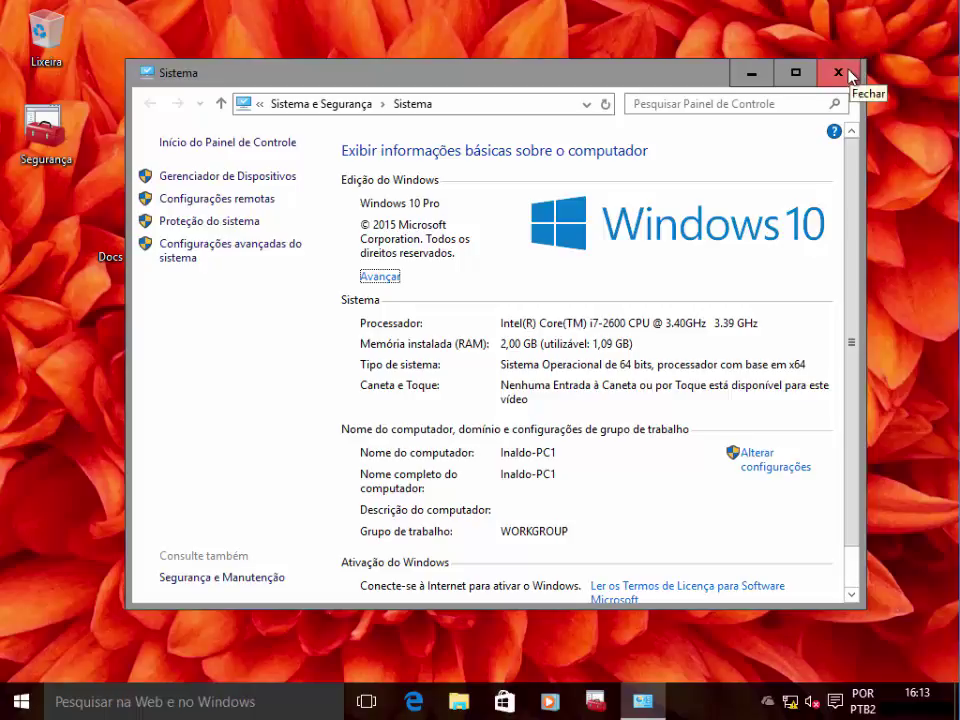
pyautogui.click(847, 72)
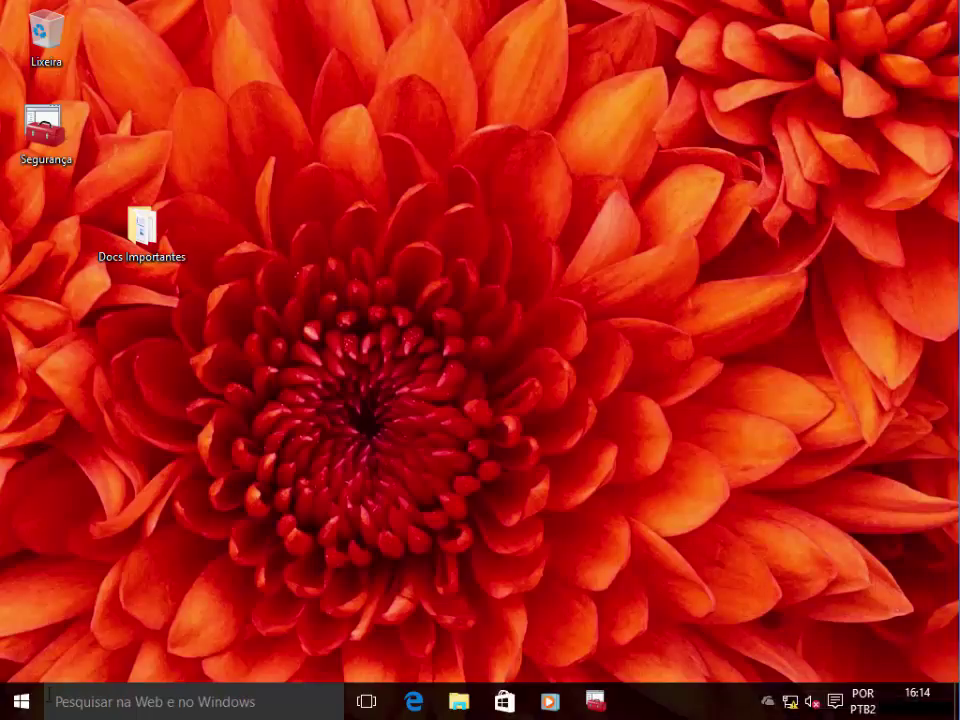
pyautogui.click(21, 702)
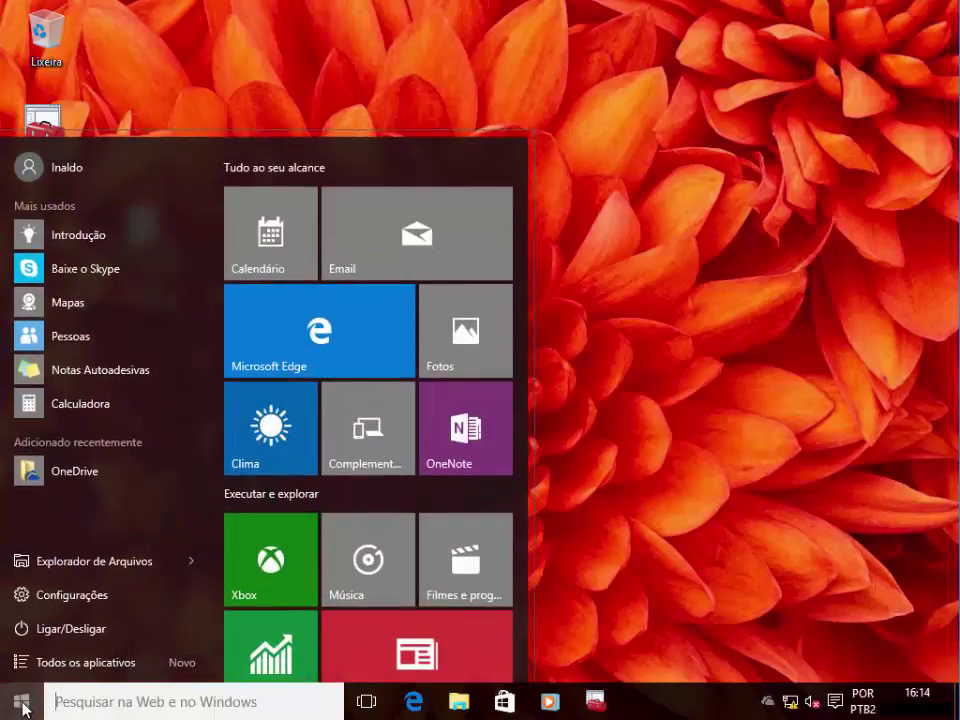
pyautogui.click(113, 565)
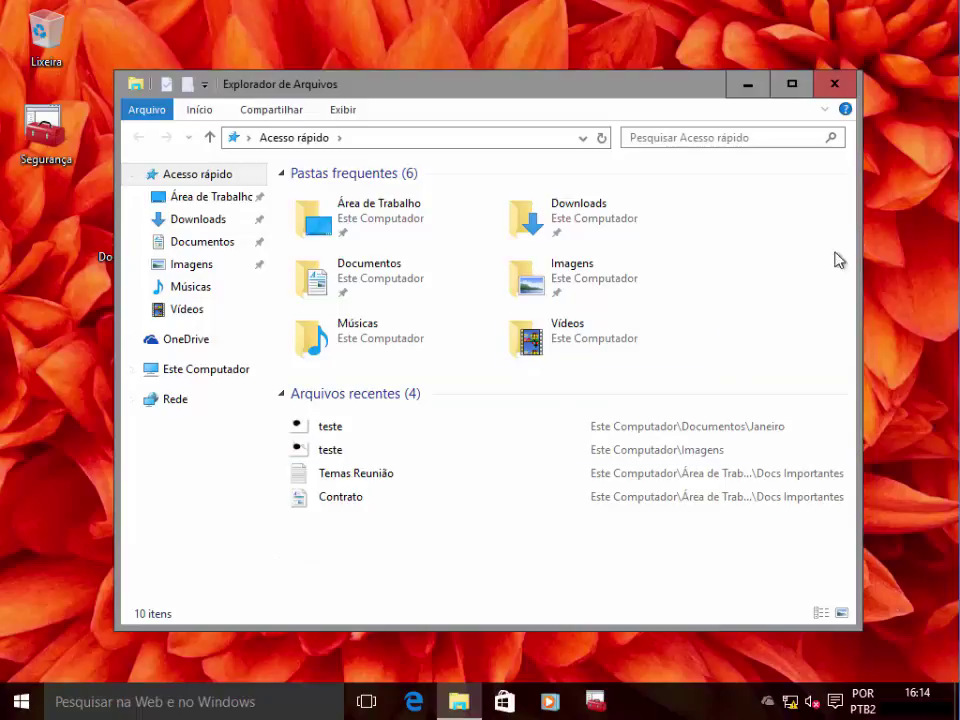
pyautogui.click(845, 95)
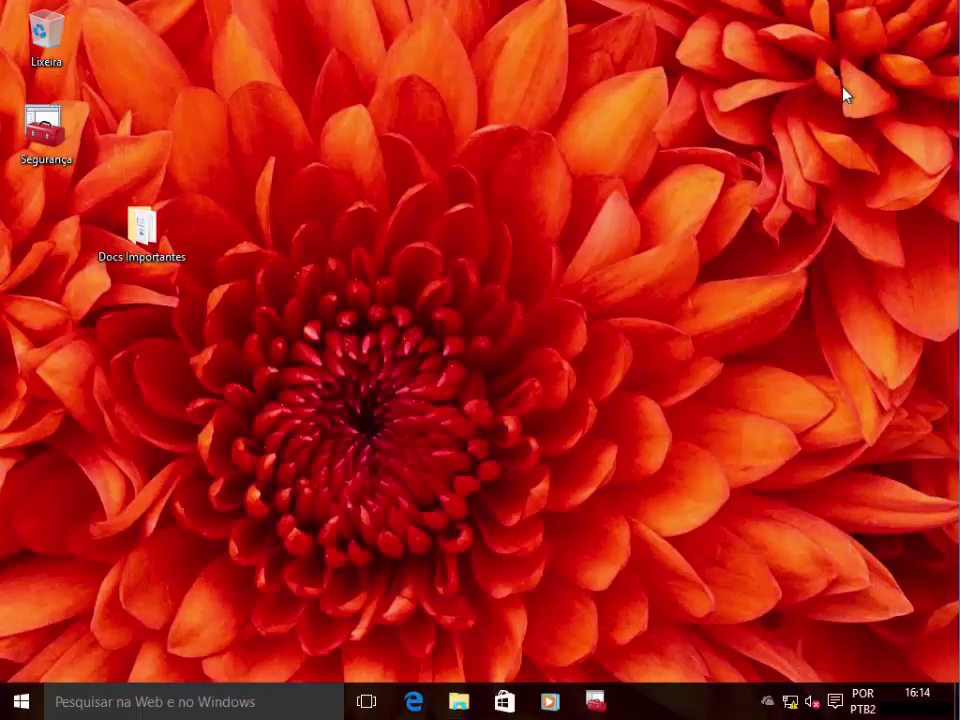